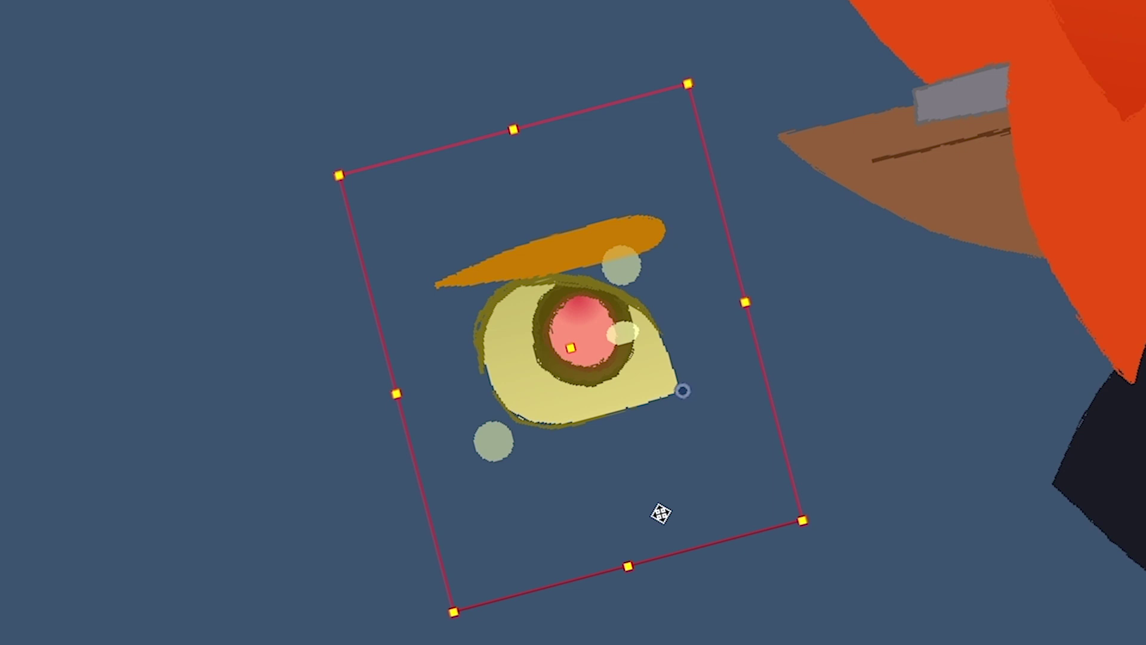
Deselect the detached eye and dismiss the save reminder
left_click(357, 460)
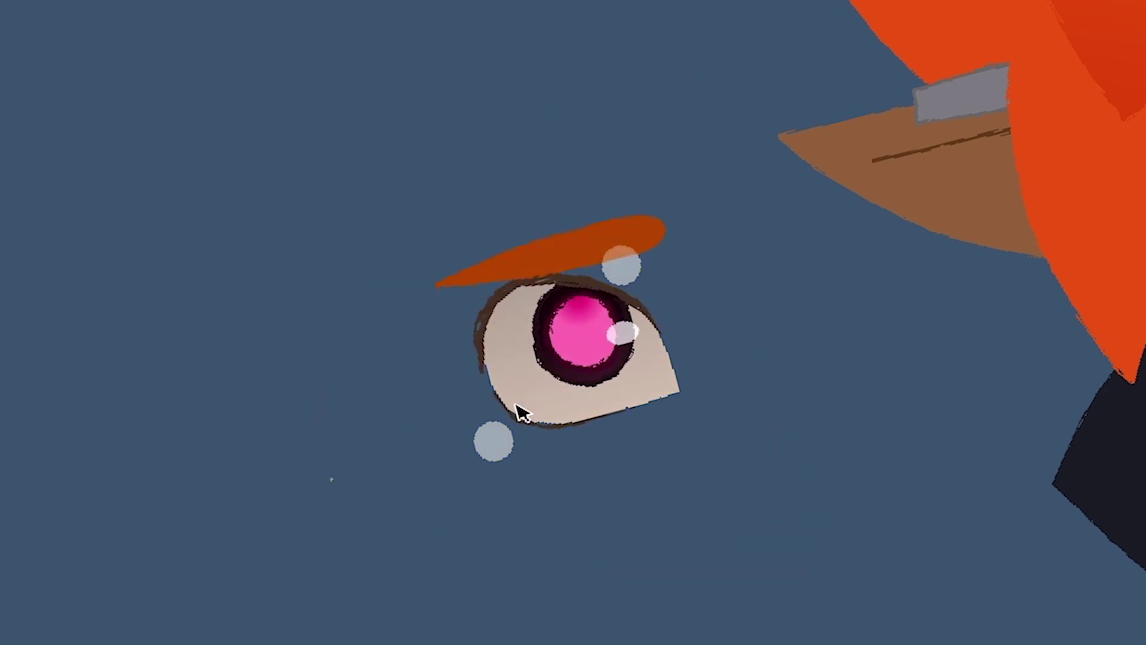
scroll(515, 408, "up", 2)
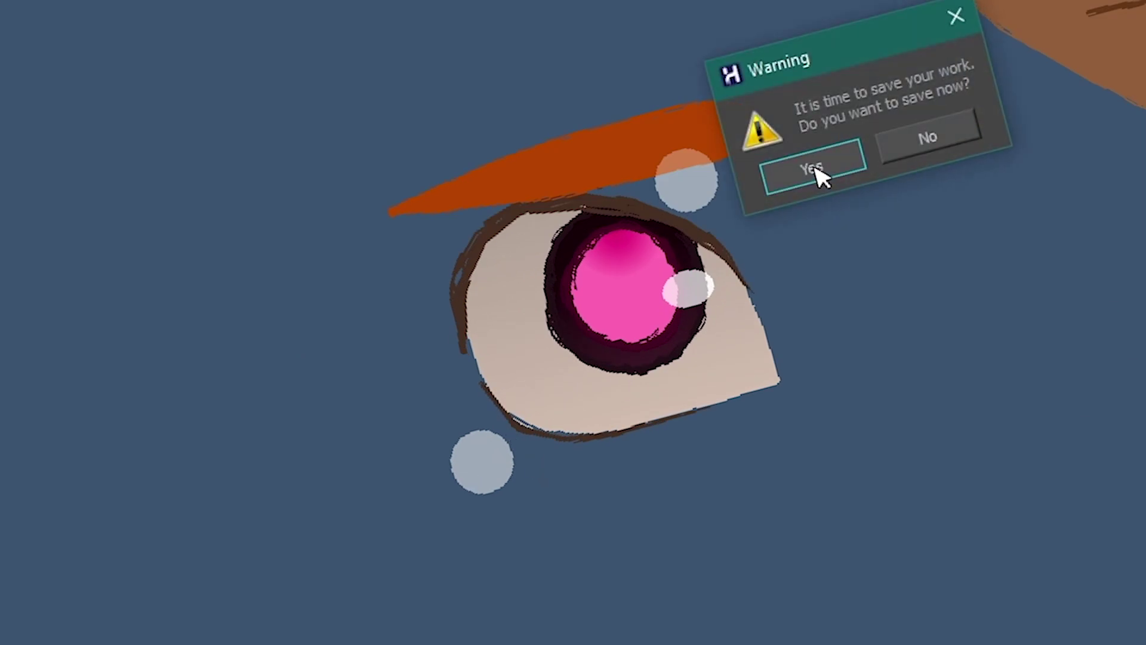
left_click(904, 157)
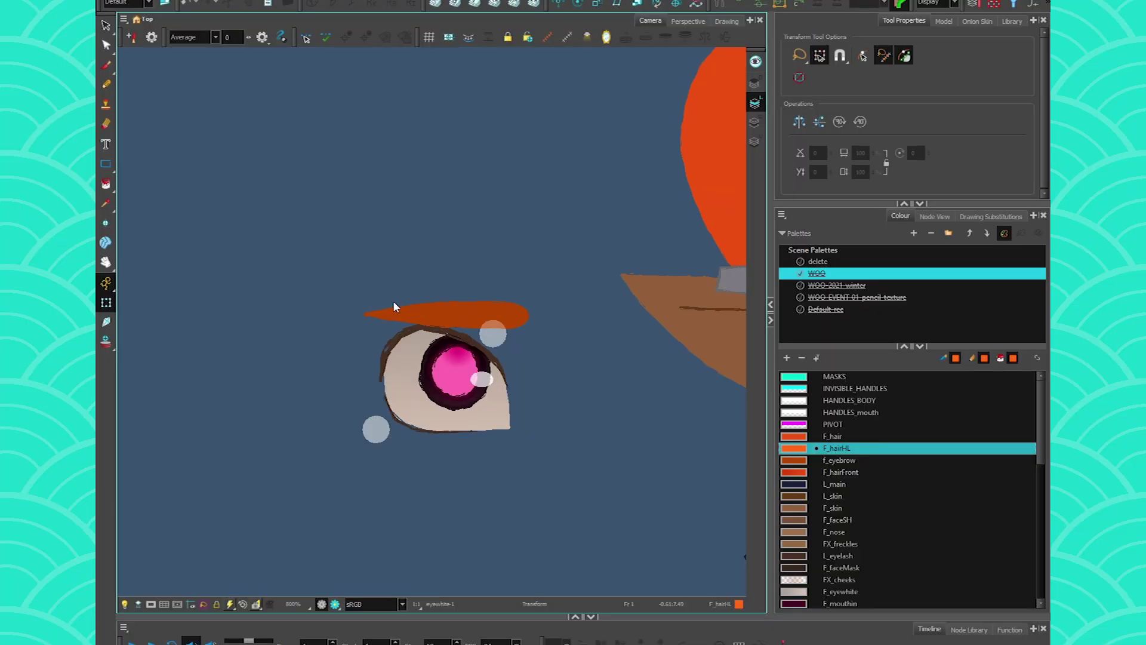
Move the detached eyebrow upward, well clear of the eye, and deselect it
left_click(427, 308)
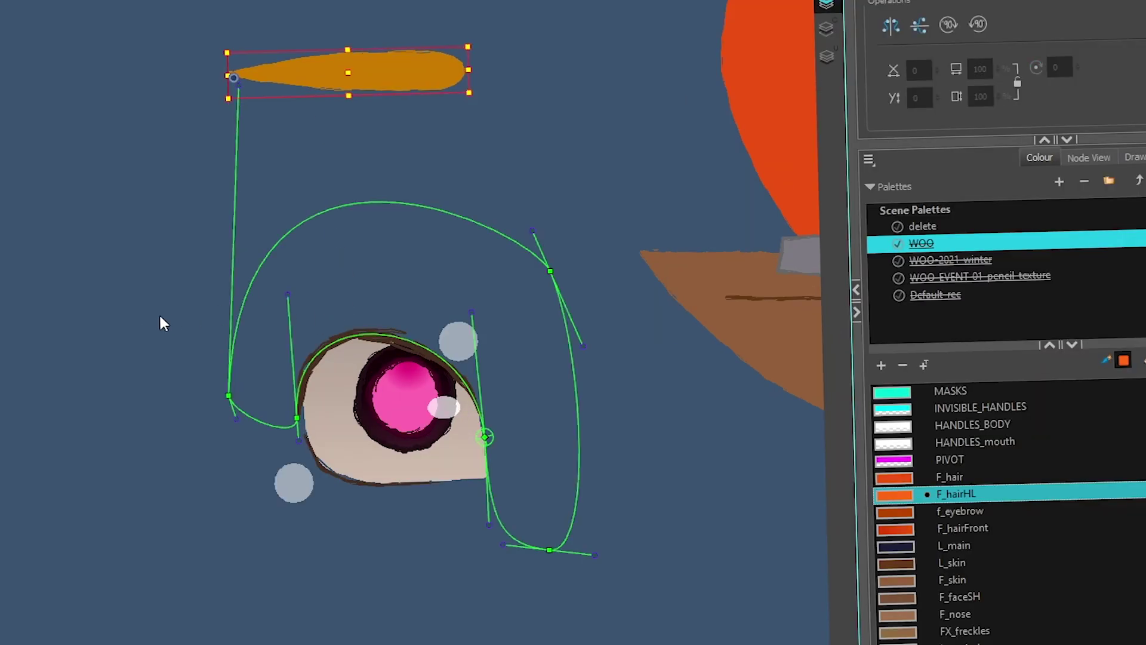
left_click(160, 317)
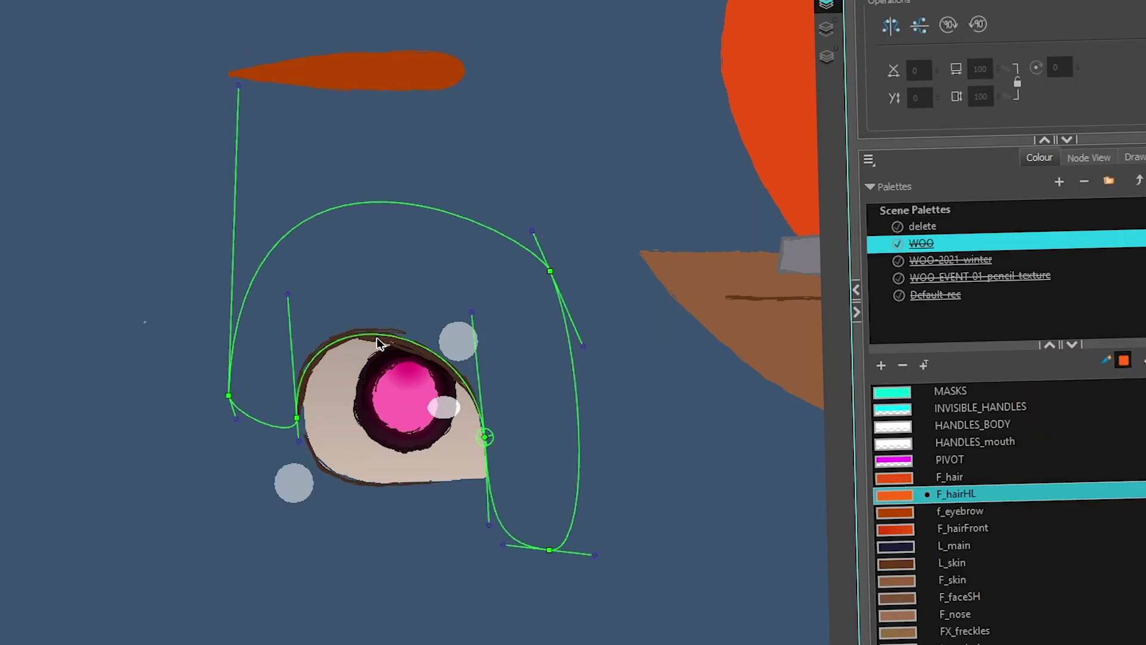
Select the upper eyelid, extend the selection to its parent eyelid group and move the eyelids sideways off the eye
left_click(377, 338)
key("b")
key("b")
key("b")
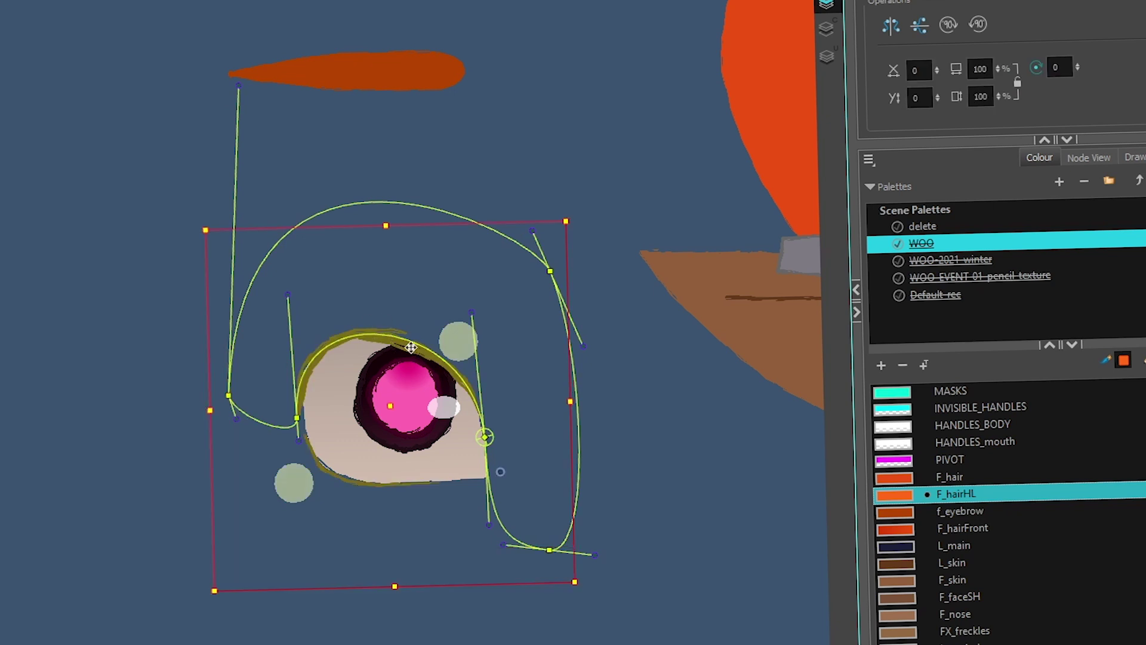
left_click_drag(368, 335, 0, 325)
Select the exposed eye white, and move the eyelids back over the eye
left_click(266, 573)
left_click(341, 509)
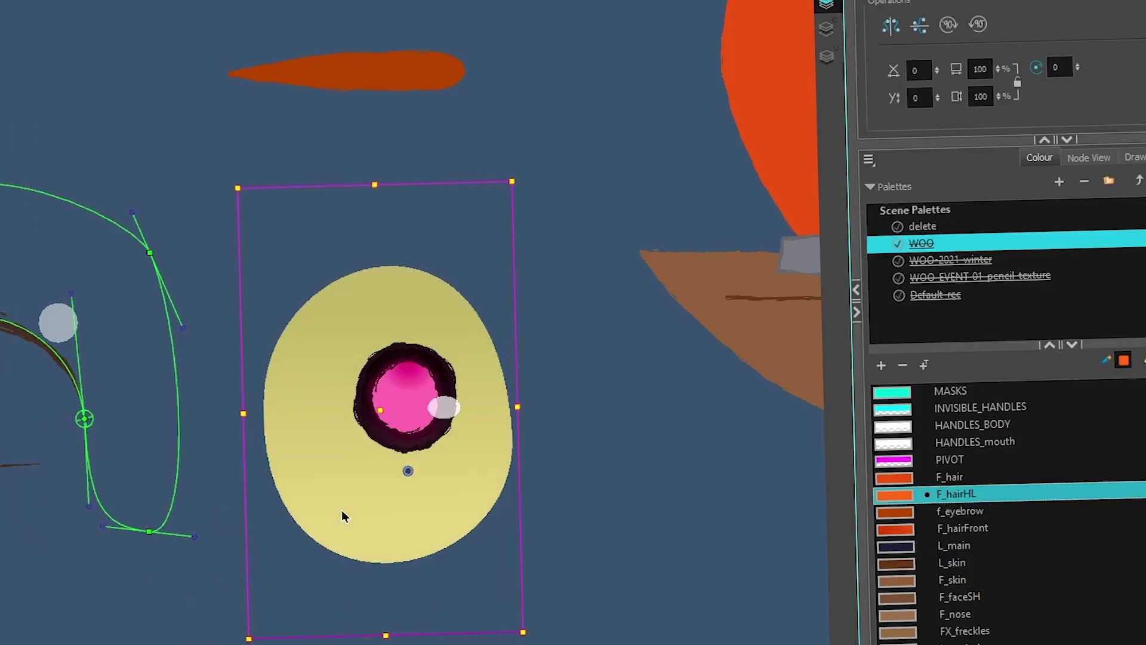
left_click(8, 325)
left_click(3, 326)
mouse_move(3, 325)
left_mouse_down()
mouse_move(403, 250)
mouse_move(395, 433)
mouse_move(292, 406)
left_mouse_up()
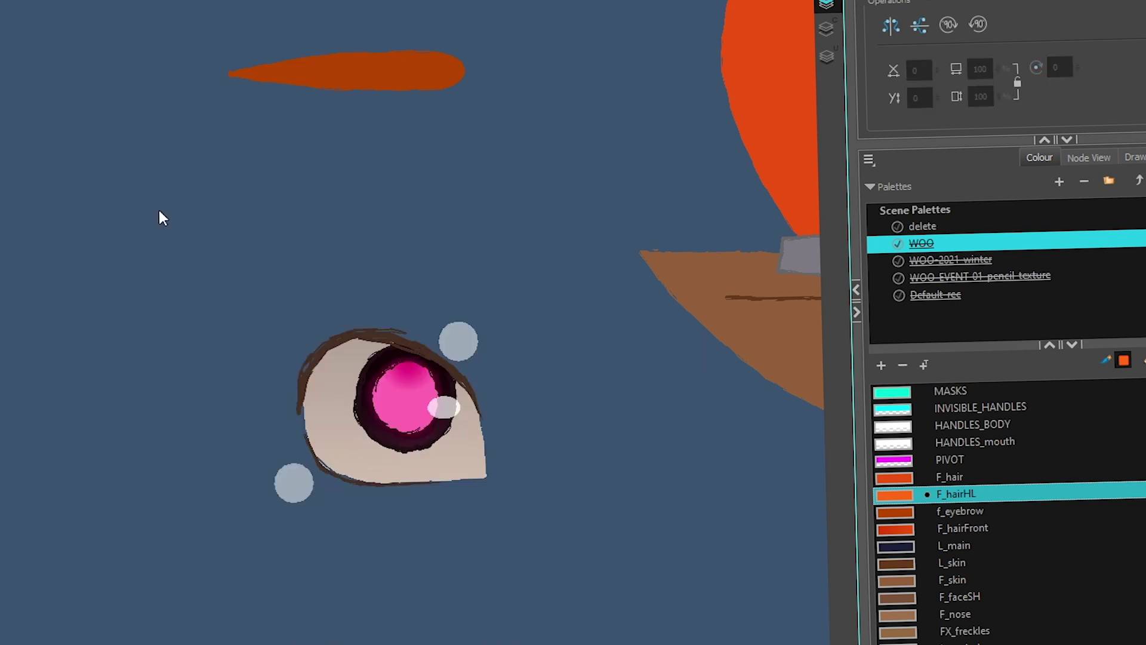
Open the upper eyelid's drawing in the Drawing view and turn off the preview of its other art layers
left_click(338, 420)
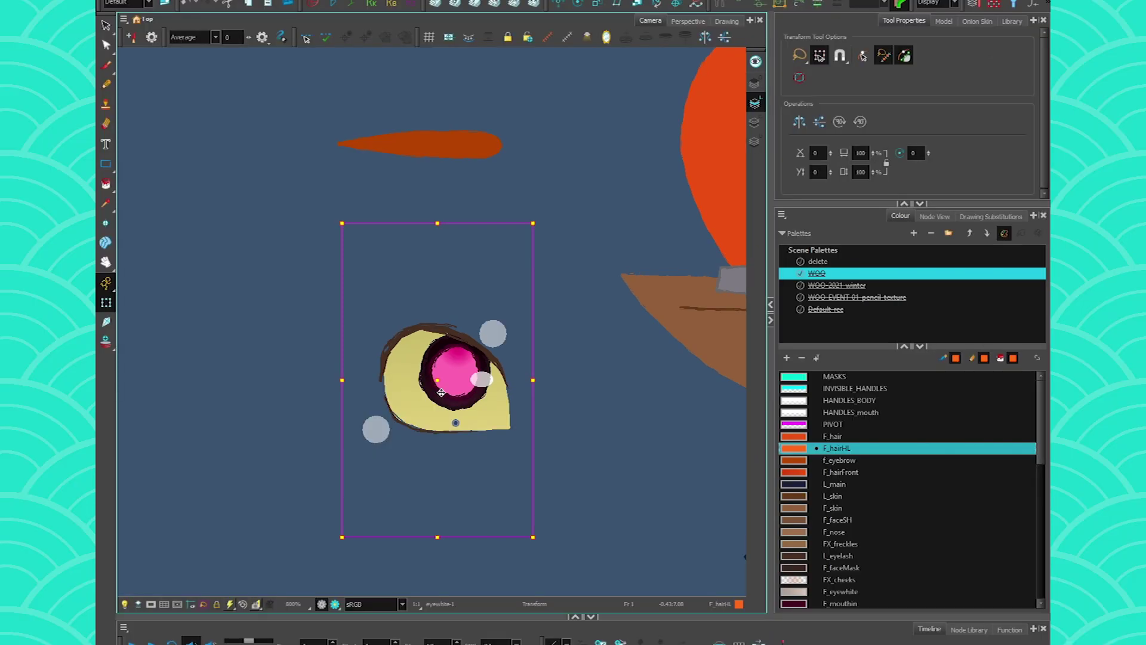
left_click(288, 274)
left_click(379, 320)
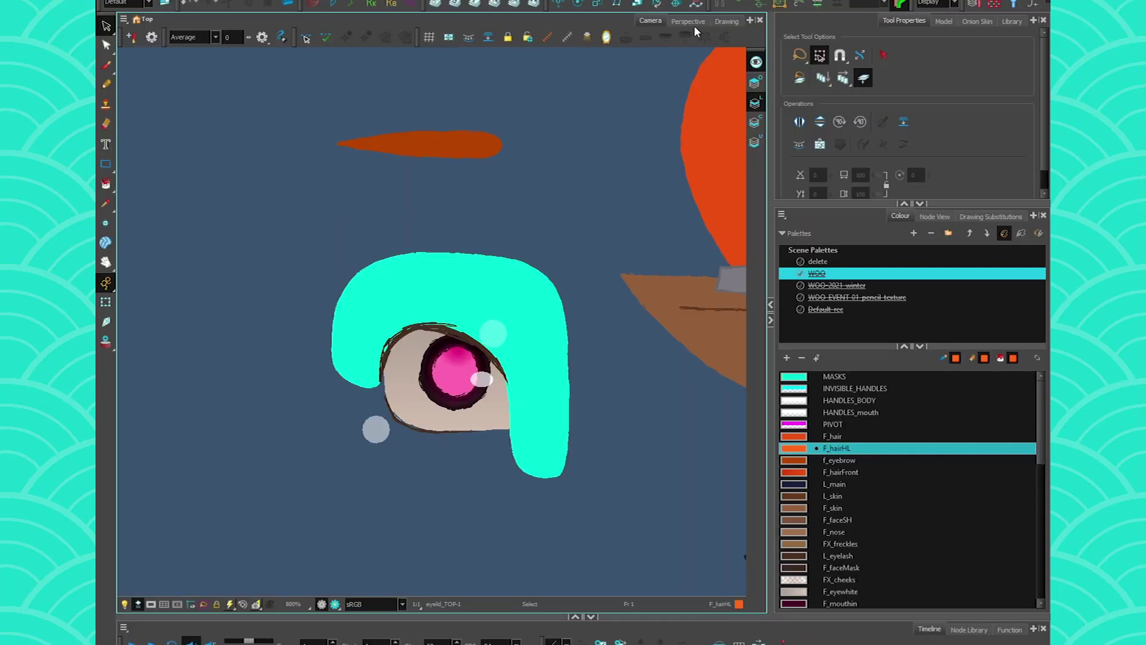
left_click(724, 21)
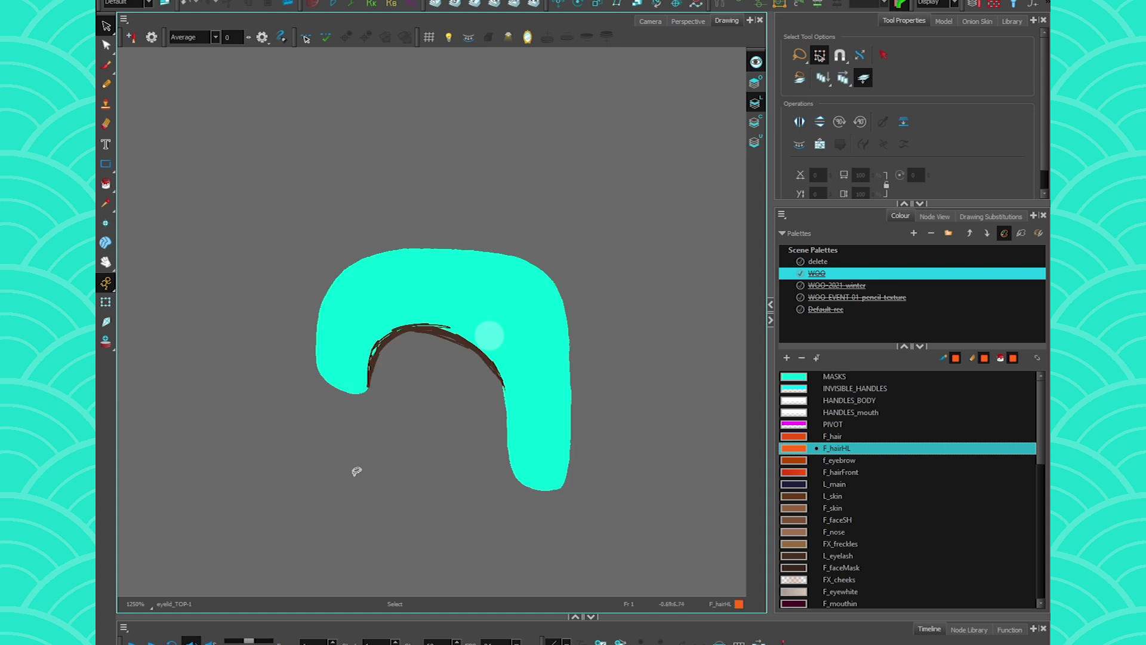
left_click(756, 61)
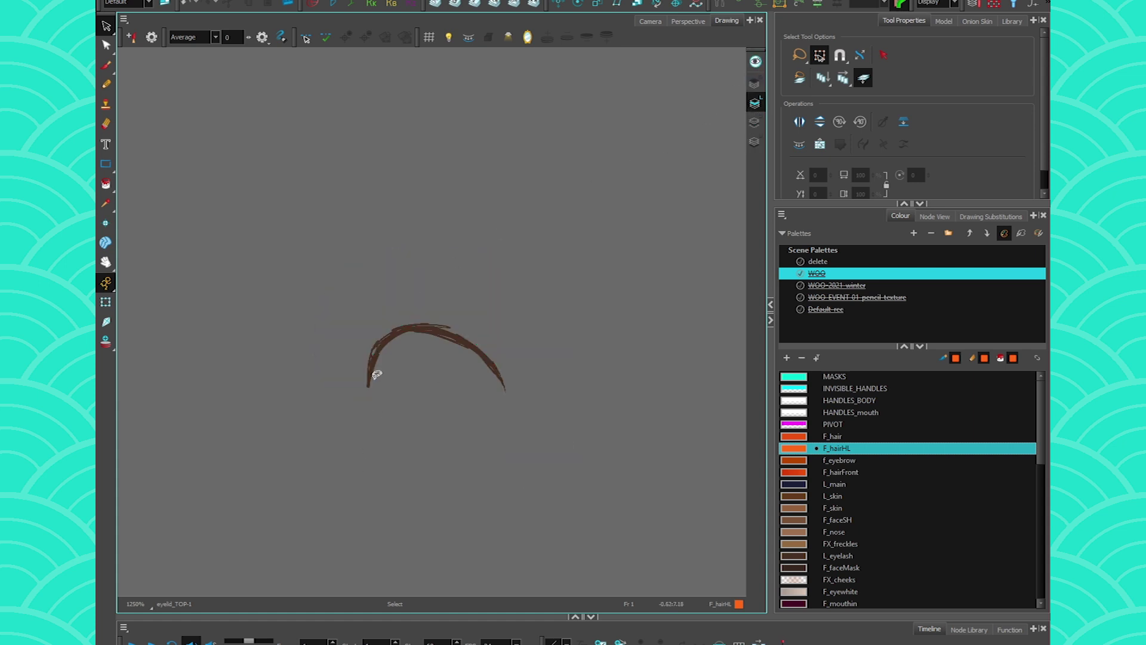
Inspect the eyelash strokes on the eyelid's Line Art layer and the cyan mask shape on its Colour Art layer
left_click(106, 26)
left_click(408, 328)
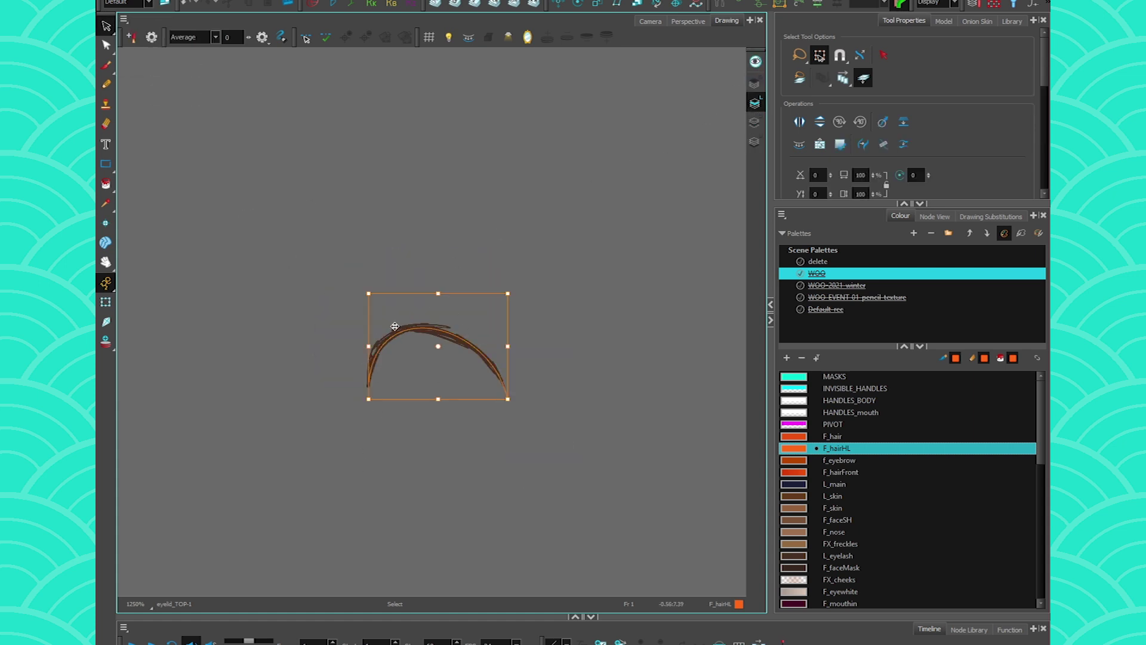
key("l")
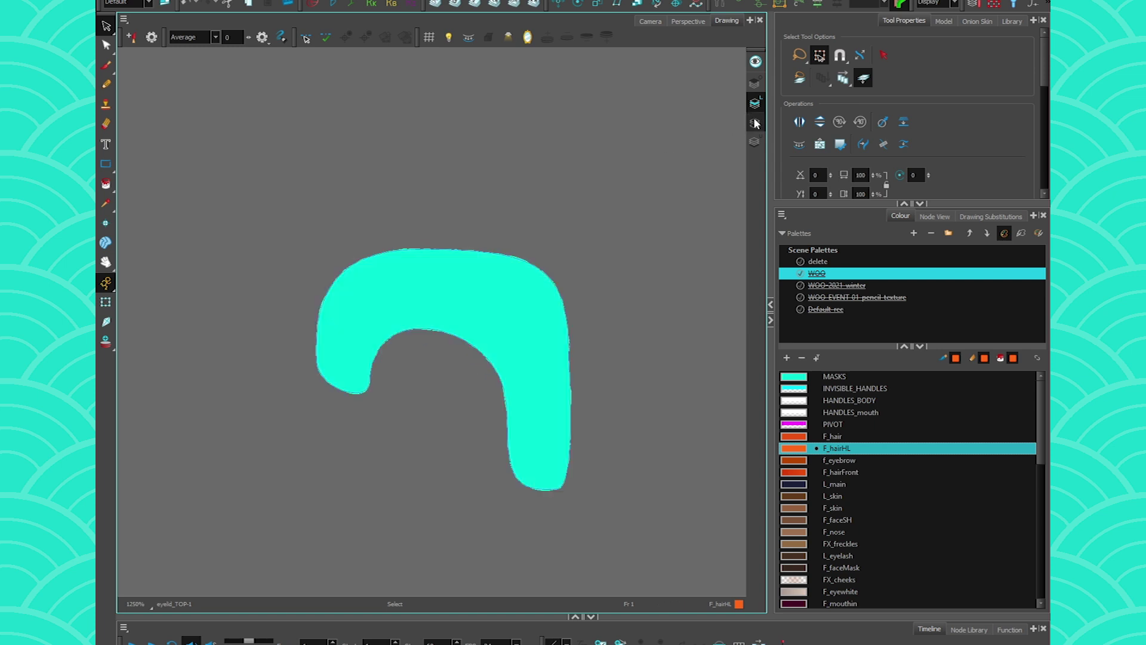
left_click(550, 488)
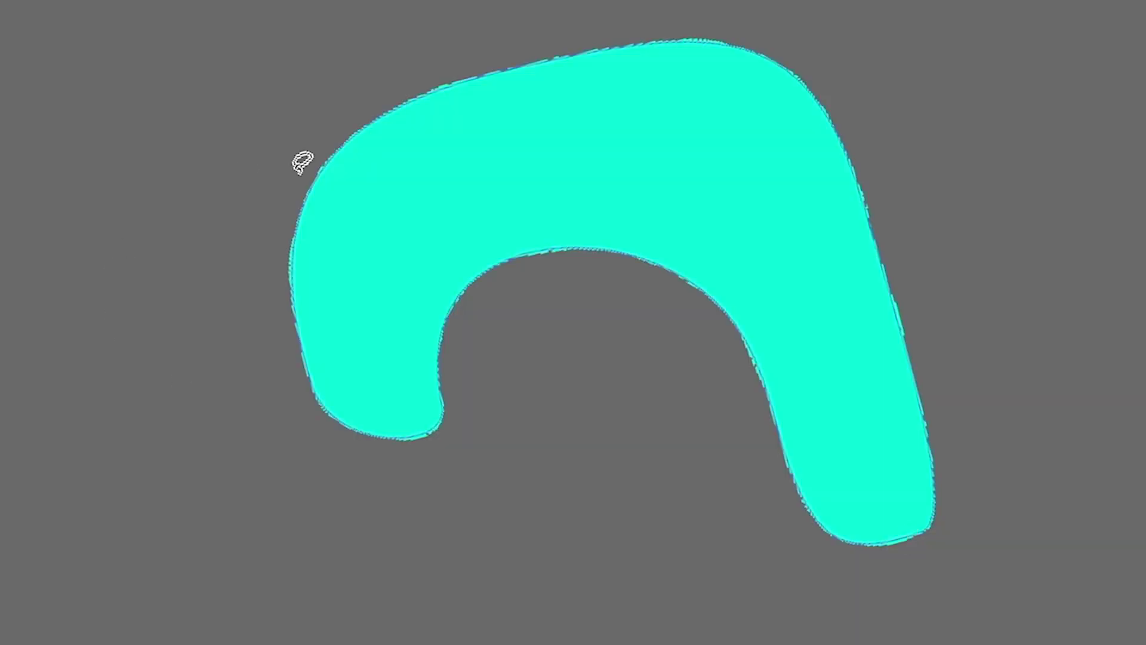
left_click(364, 122)
left_click(365, 105)
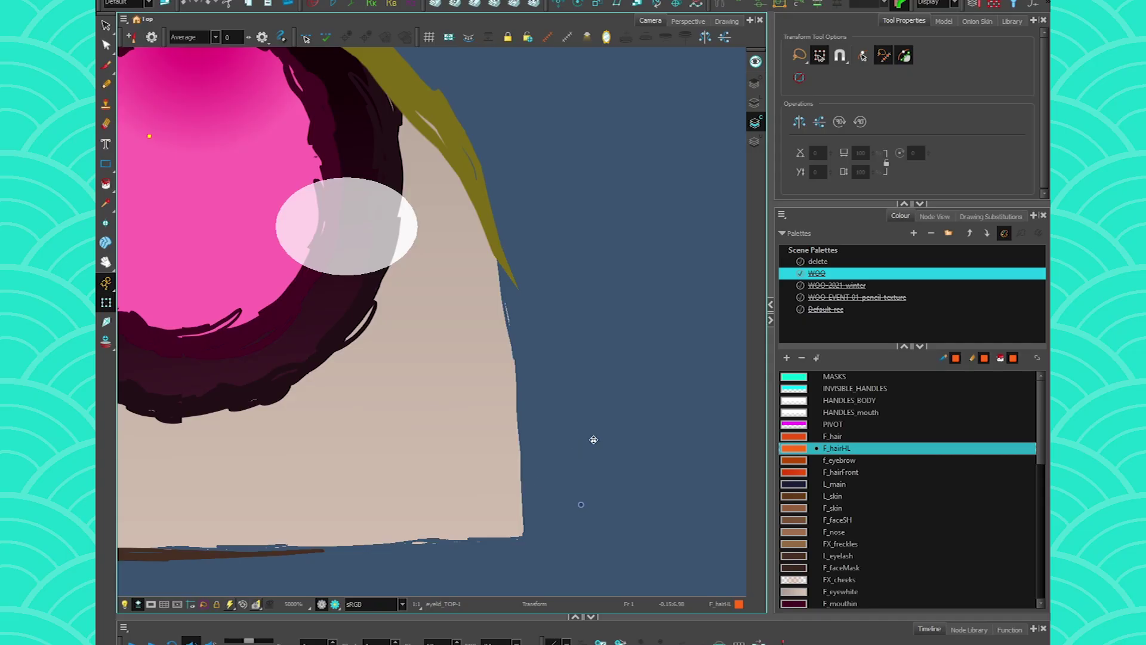
Undo the last three actions
left_click(184, 3)
left_click(183, 3)
left_click(182, 3)
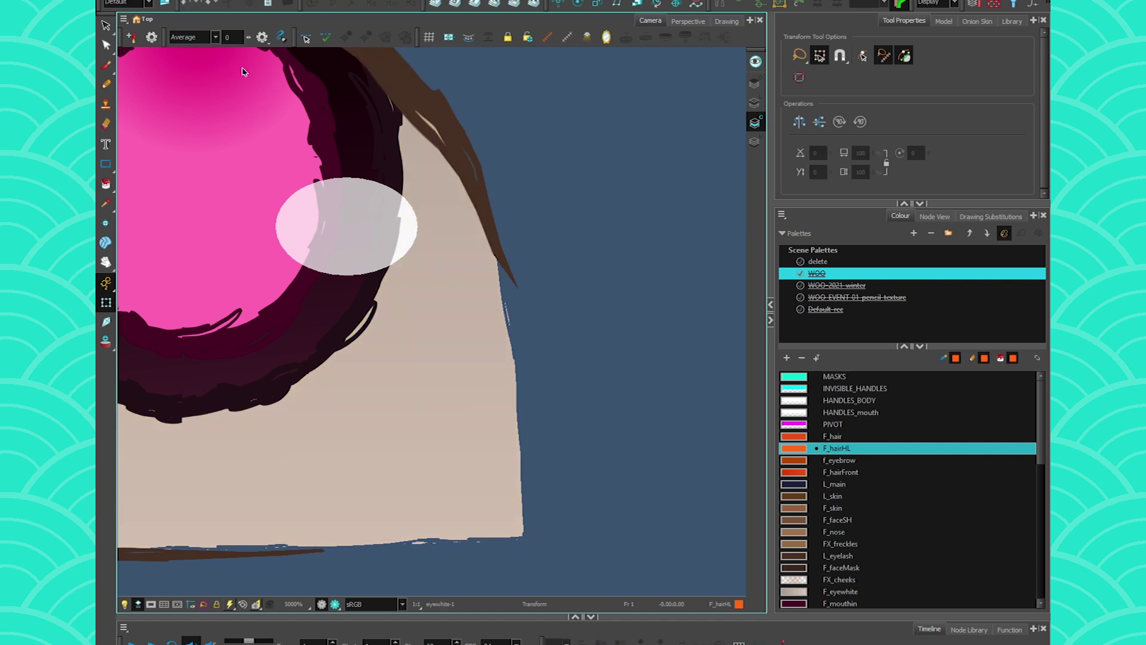
Check the upper eyelid's Underlay and Overlay art layers and reselect the eyelid in the Camera view
scroll(449, 345, "down", 3)
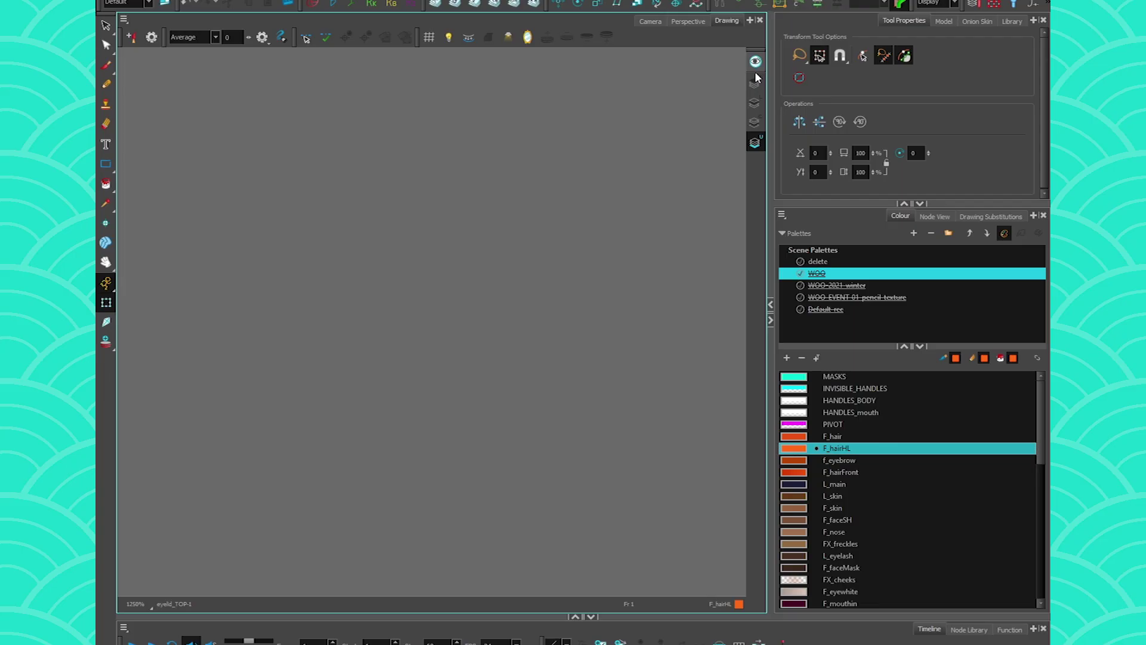
left_click(449, 293)
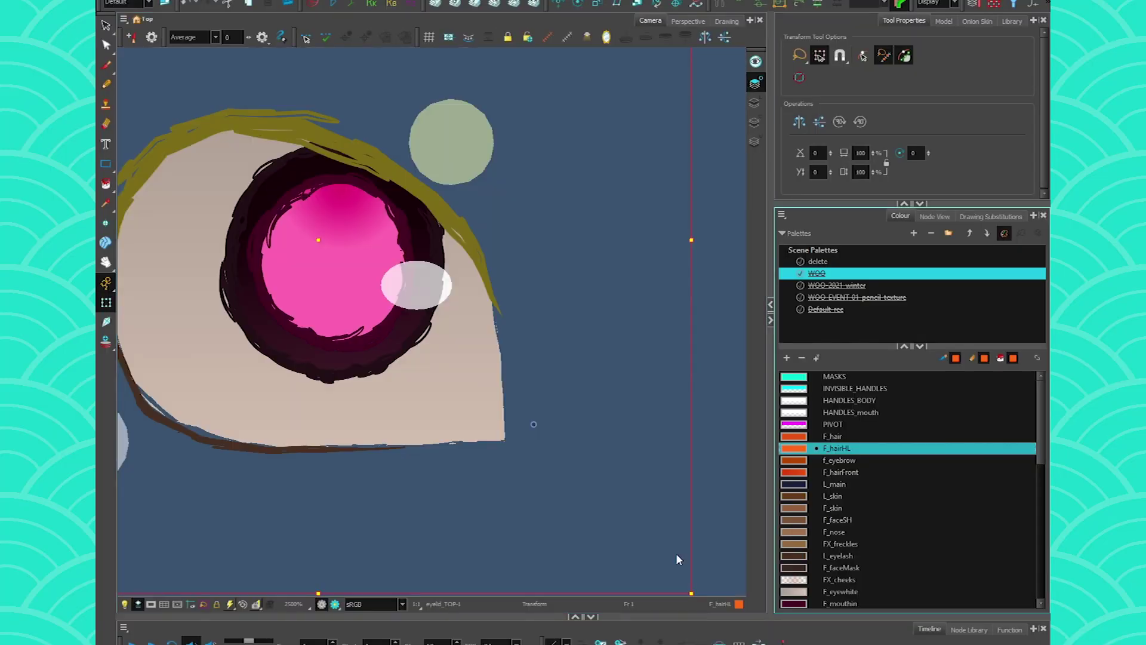
scroll(326, 308, "down", 3)
left_click(420, 374)
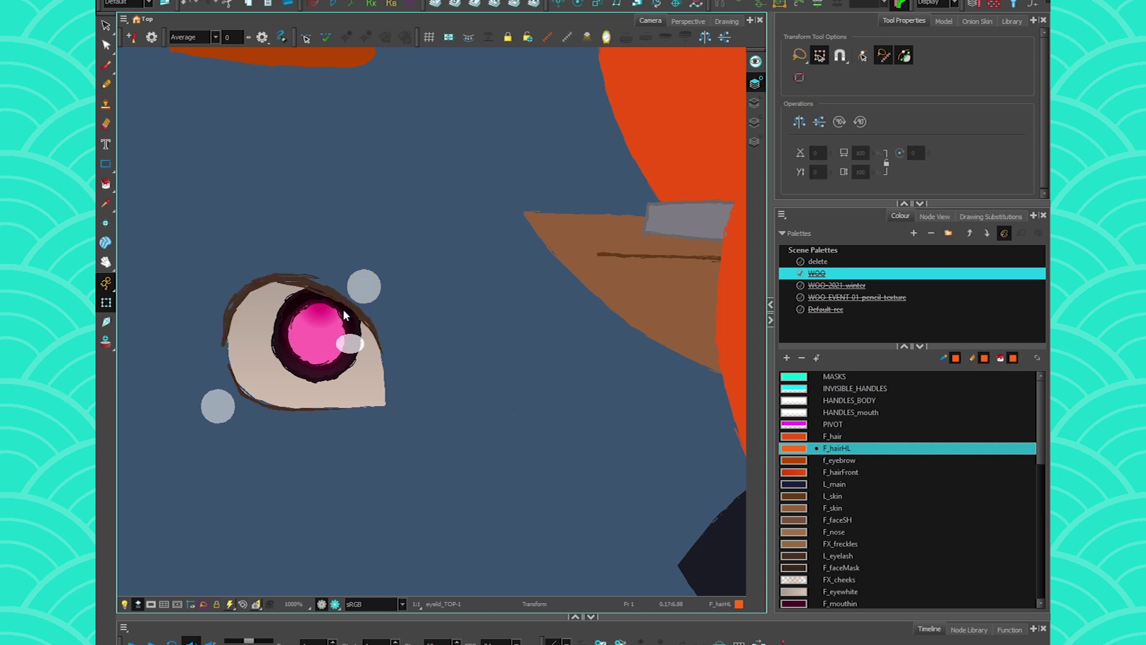
left_click(271, 278)
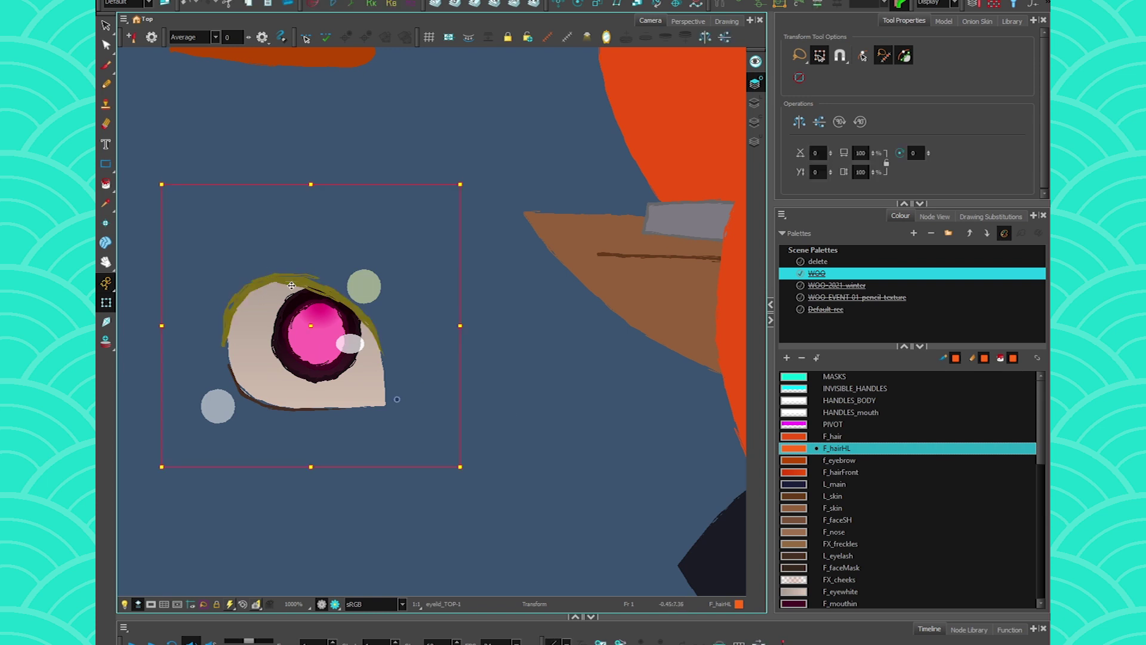
Compare the upper eyelid on the character's face with the detached one, selecting the detached eyelid through its round handle
scroll(432, 278, "down", 5)
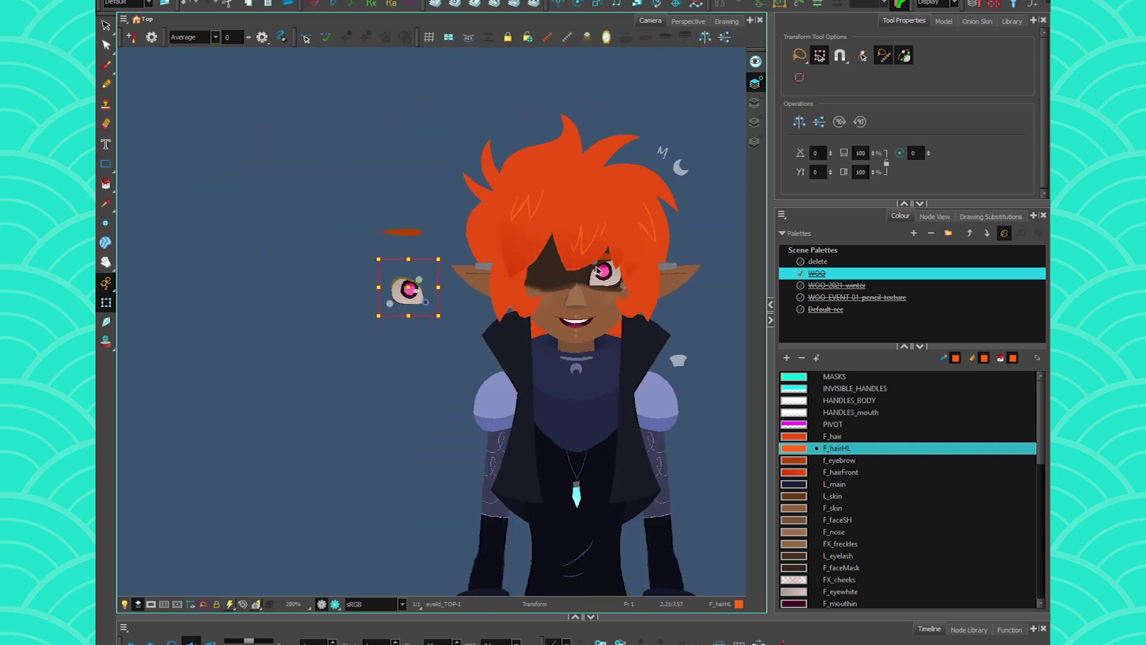
scroll(599, 274, "up", 1)
left_click(591, 266)
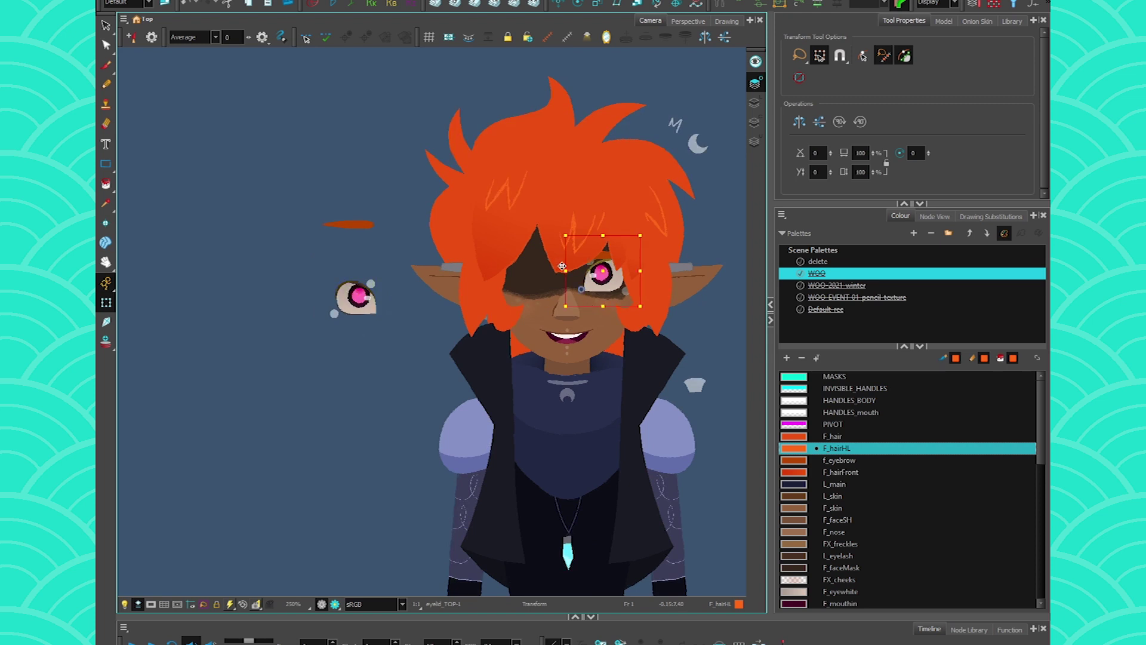
left_click(370, 284)
scroll(367, 292, "up", 3)
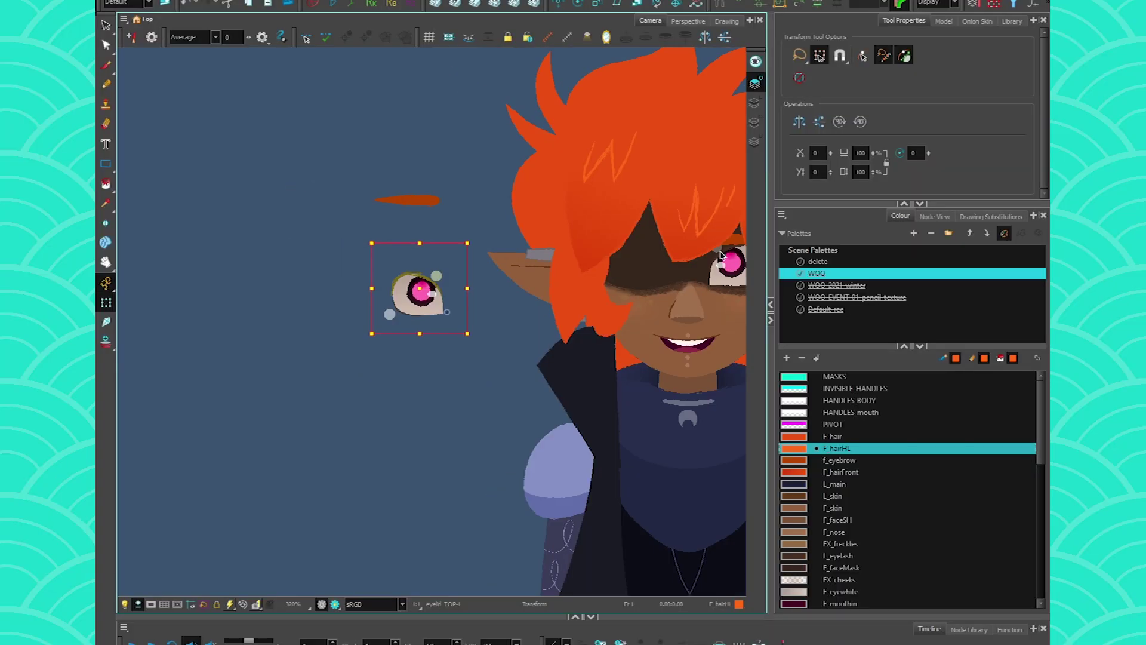
Move the upper eyelid's round handle away from the eye, up past the outer end of the eyebrow
key("alt+s")
left_click(436, 275)
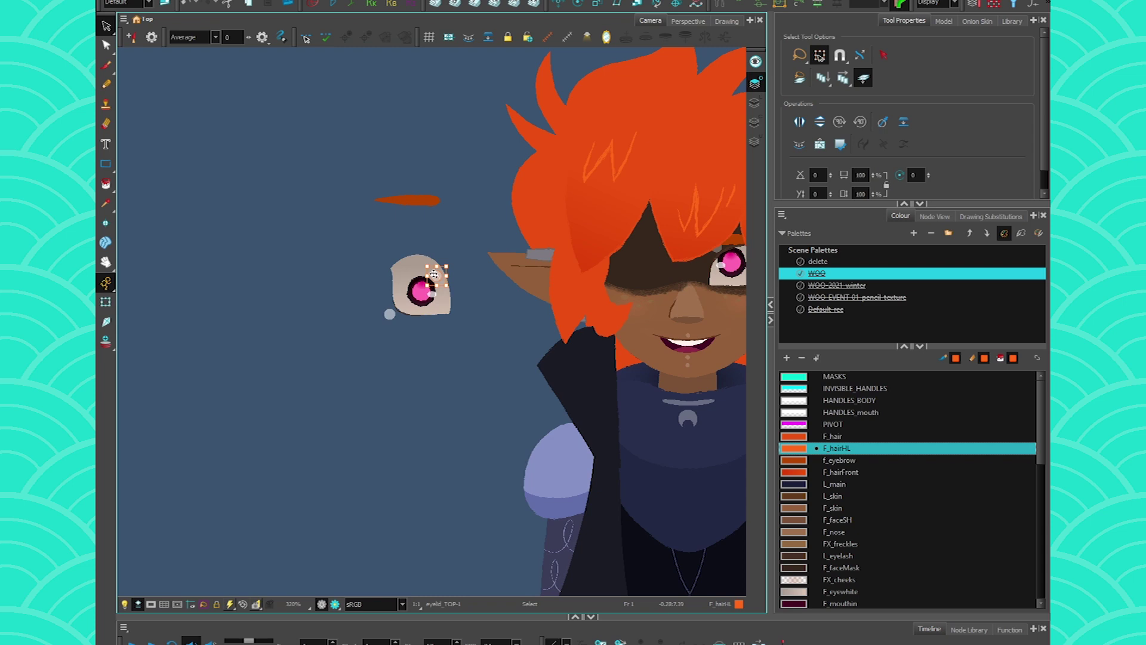
left_click_drag(434, 276, 297, 205)
key("ctrl+z")
left_click_drag(435, 276, 309, 201)
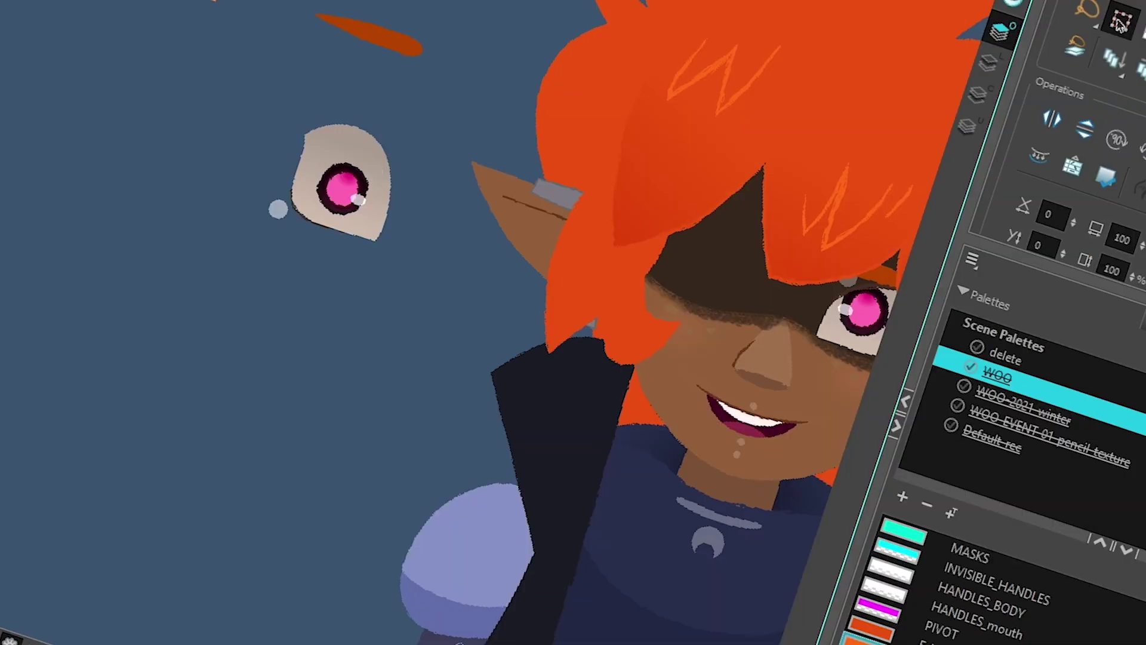
Select the upper eyelid, extend the selection to the whole eye group and place the eye on the character's face
key("shift+t")
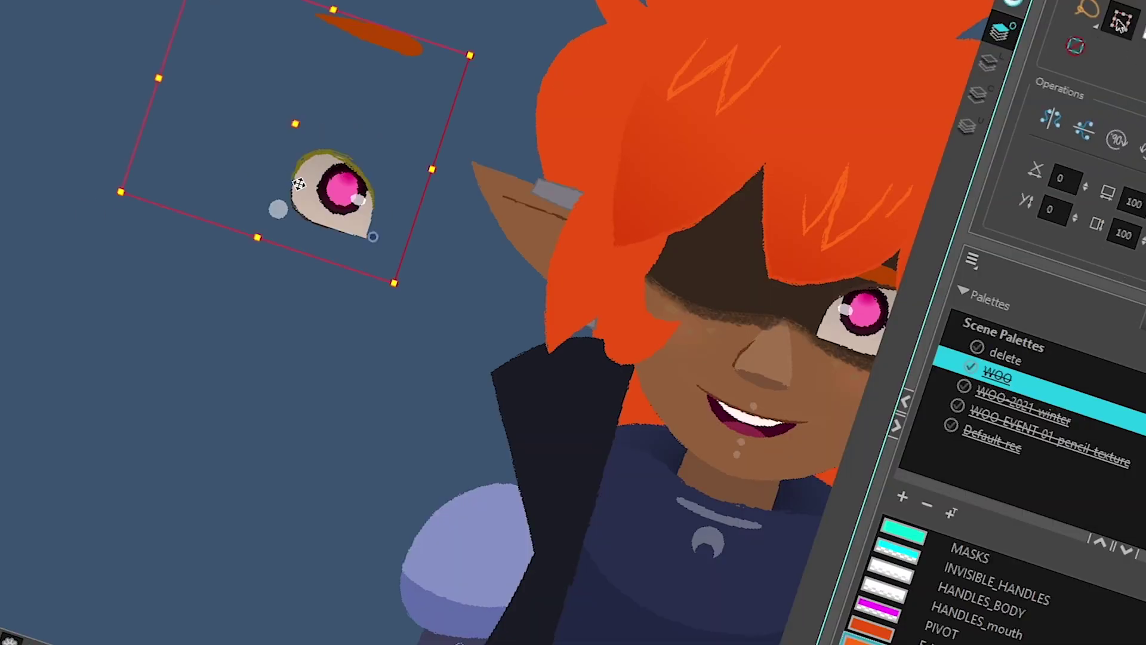
key("b")
key("b")
key("b")
key("b")
key("b")
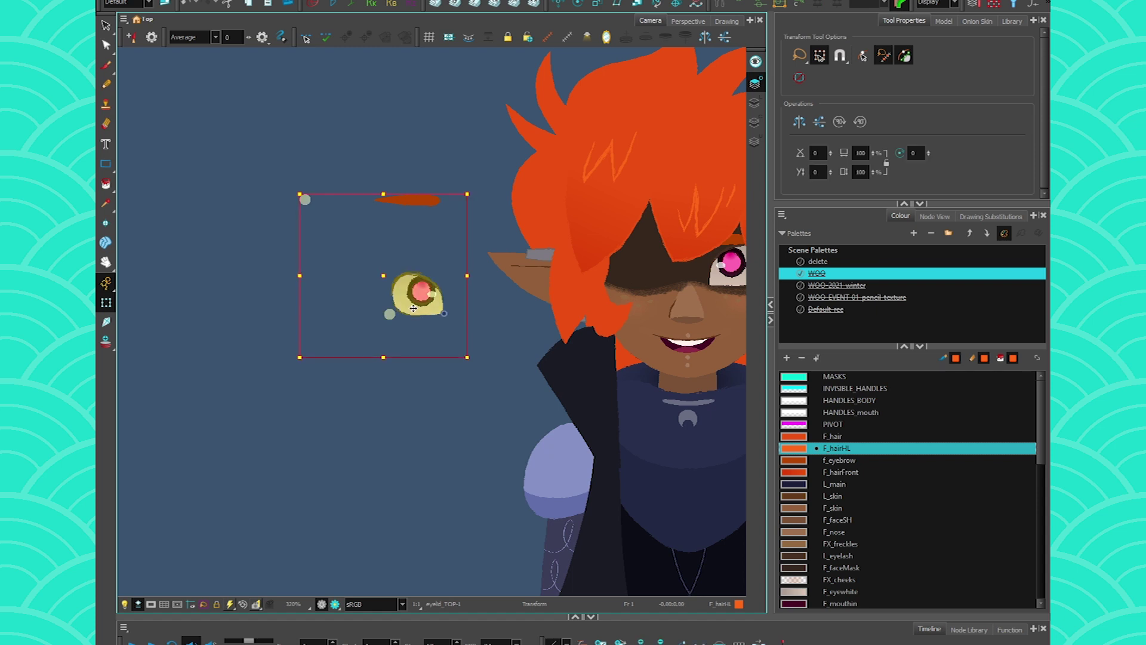
key("ctrl+z")
left_click(406, 328)
left_click(526, 171)
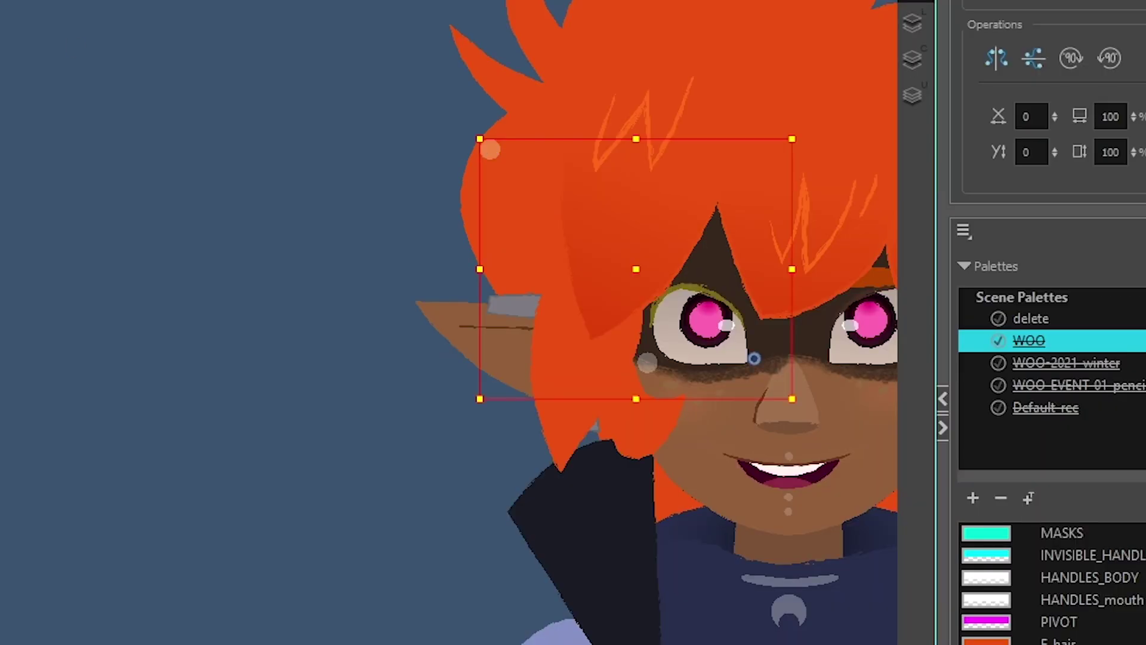
Move the eyelid's round handle outside the hair and select the upper eyelid through it
left_click(489, 149)
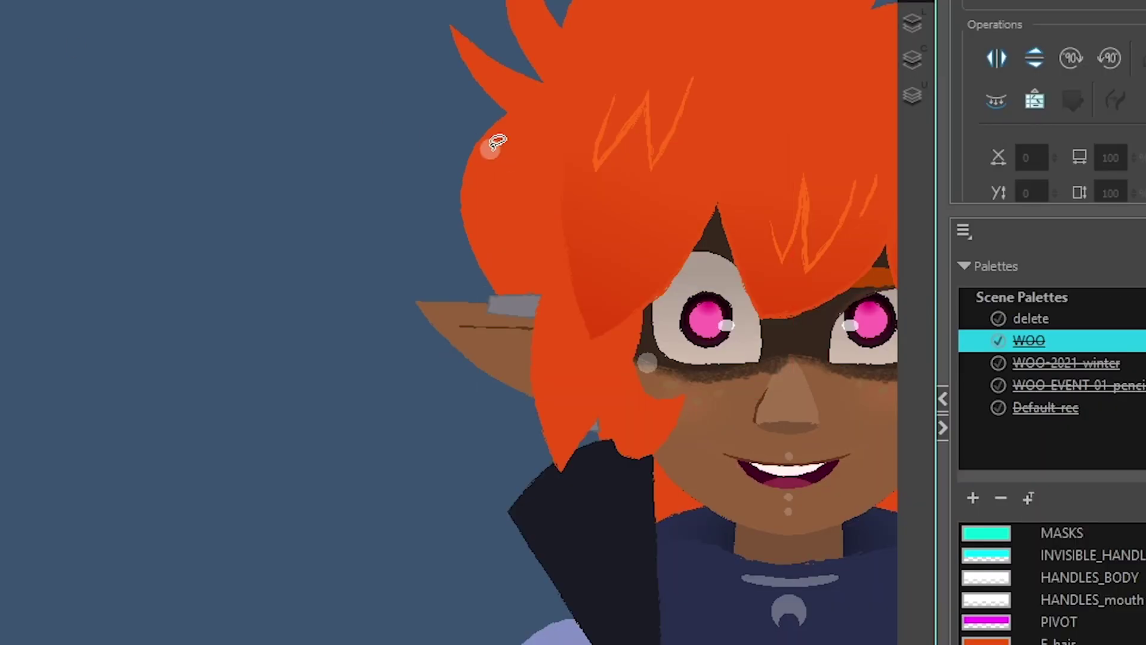
left_click_drag(489, 149, 402, 93)
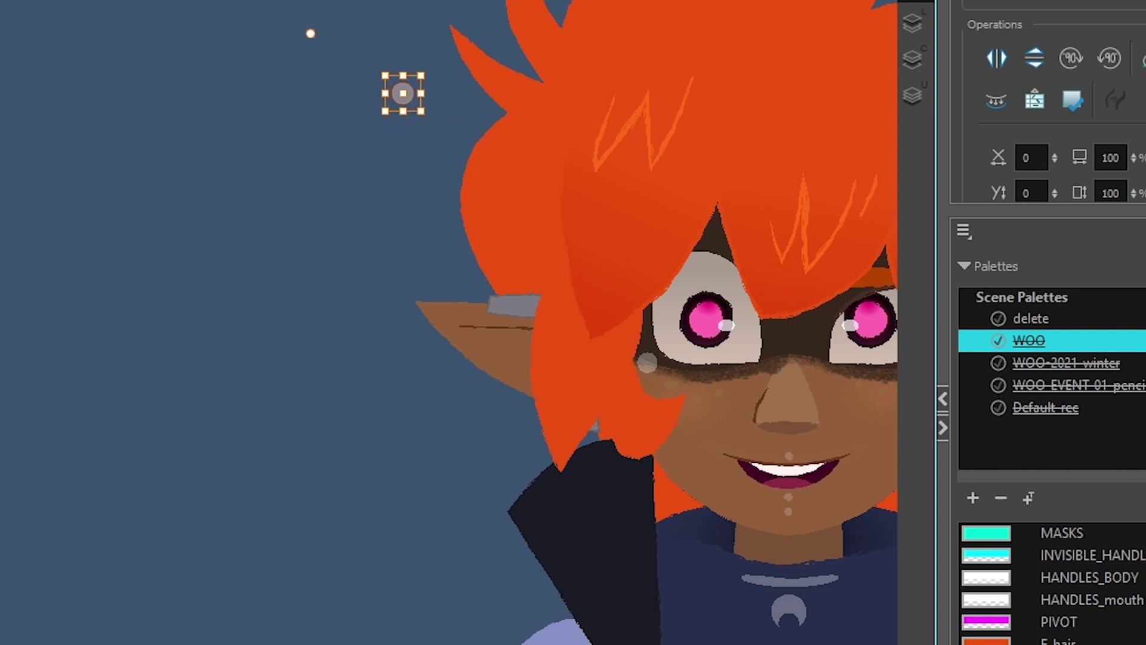
key("shift+t")
left_click(256, 298)
left_click_drag(437, 65, 315, 195)
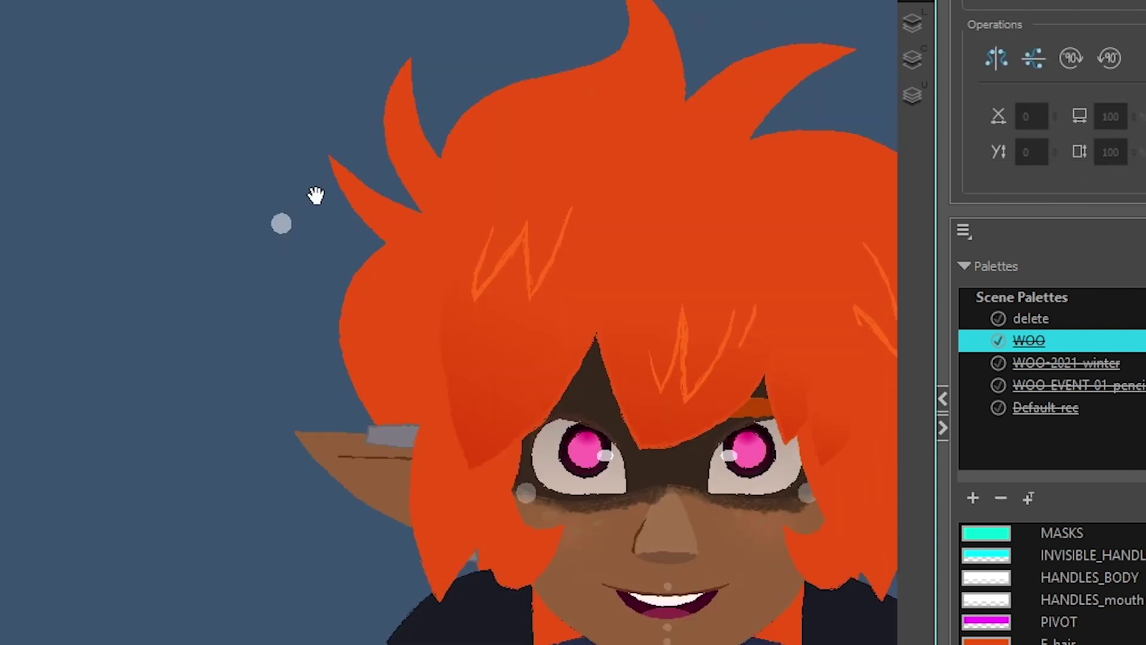
left_click(278, 223)
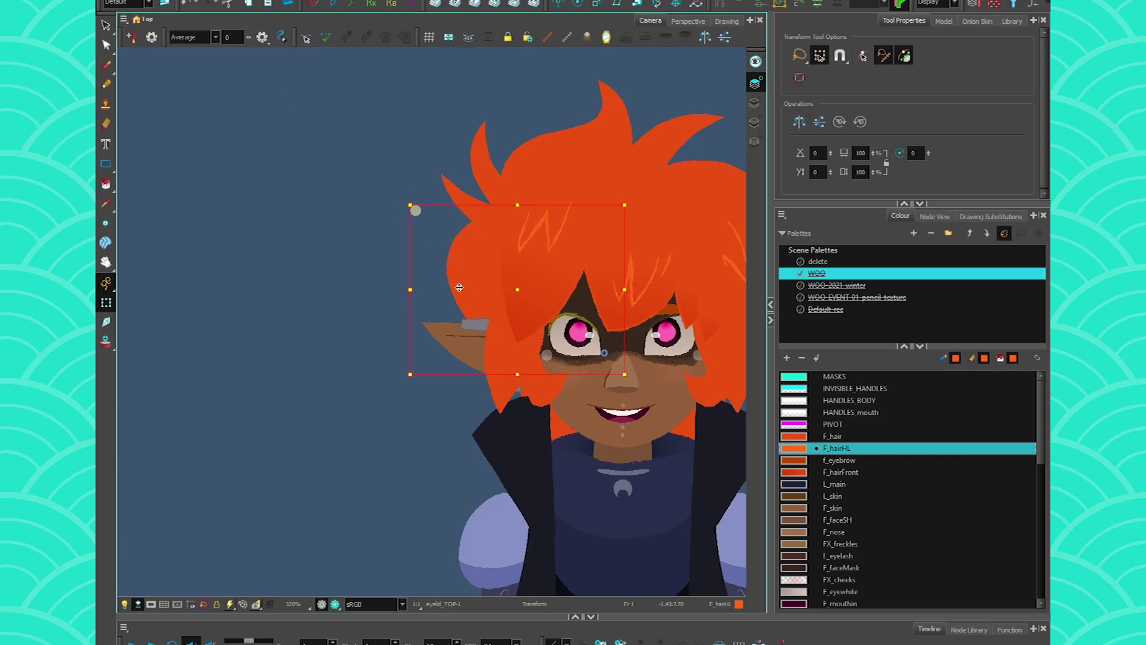
Reselect the eyelid's round handle drawing and undo both its last move and the eye's placement on the face
key("alt+s")
left_click(416, 210)
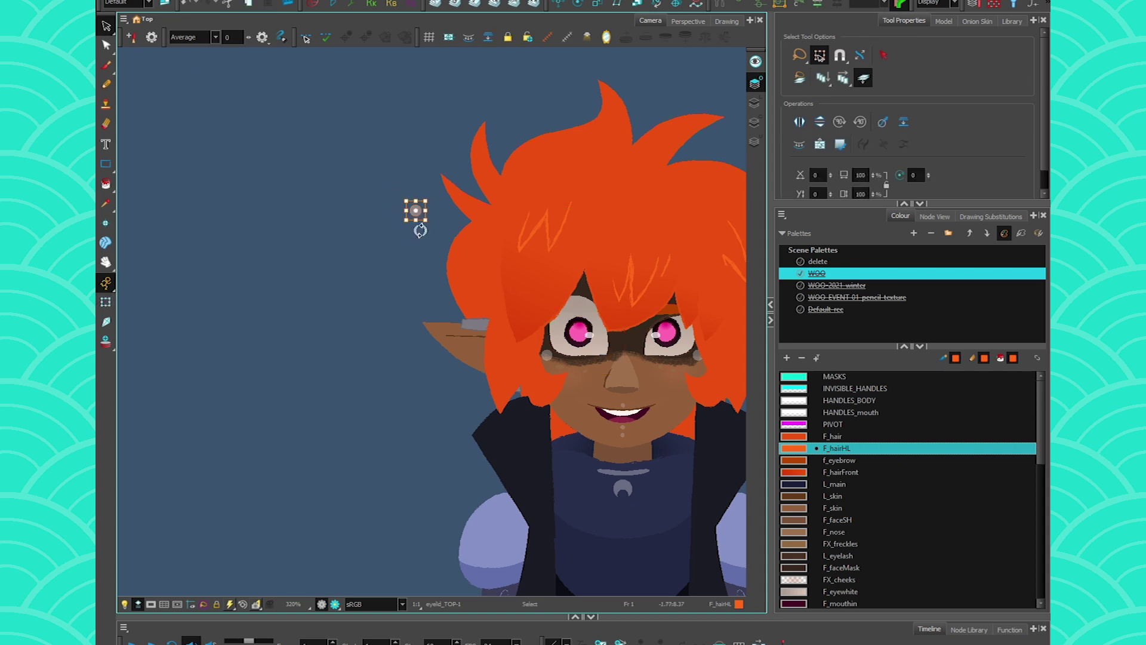
left_click(423, 225)
key("ctrl+z")
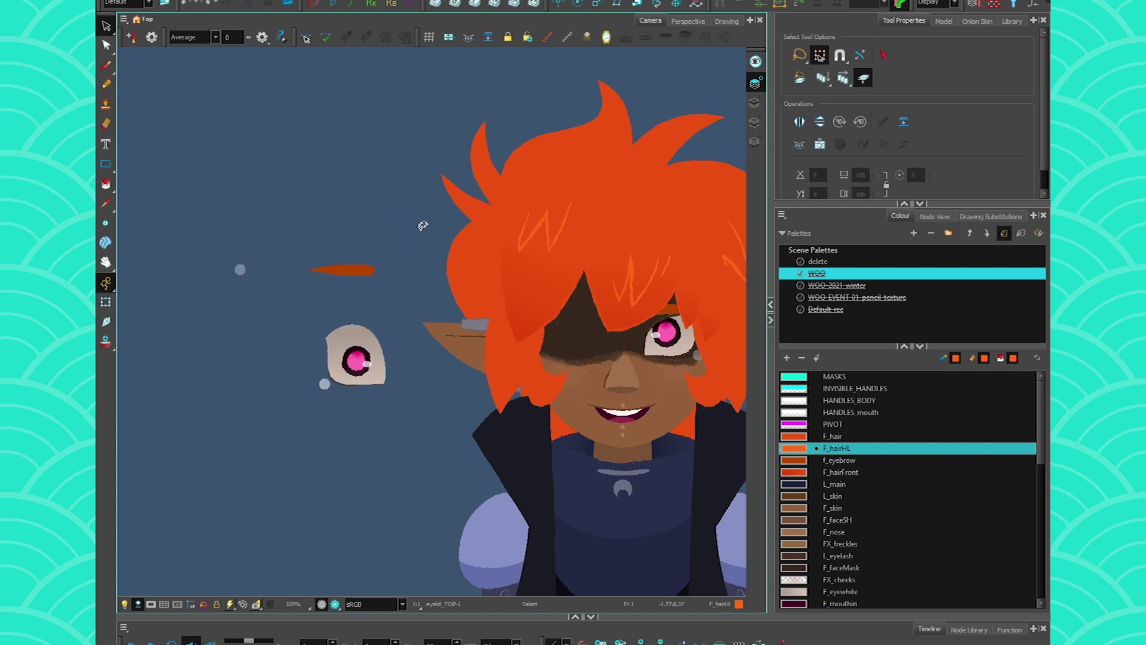
Undo the last eyelid change and select the detached eye's shape, both eyelids together, with the Transform tool
key("ctrl+z")
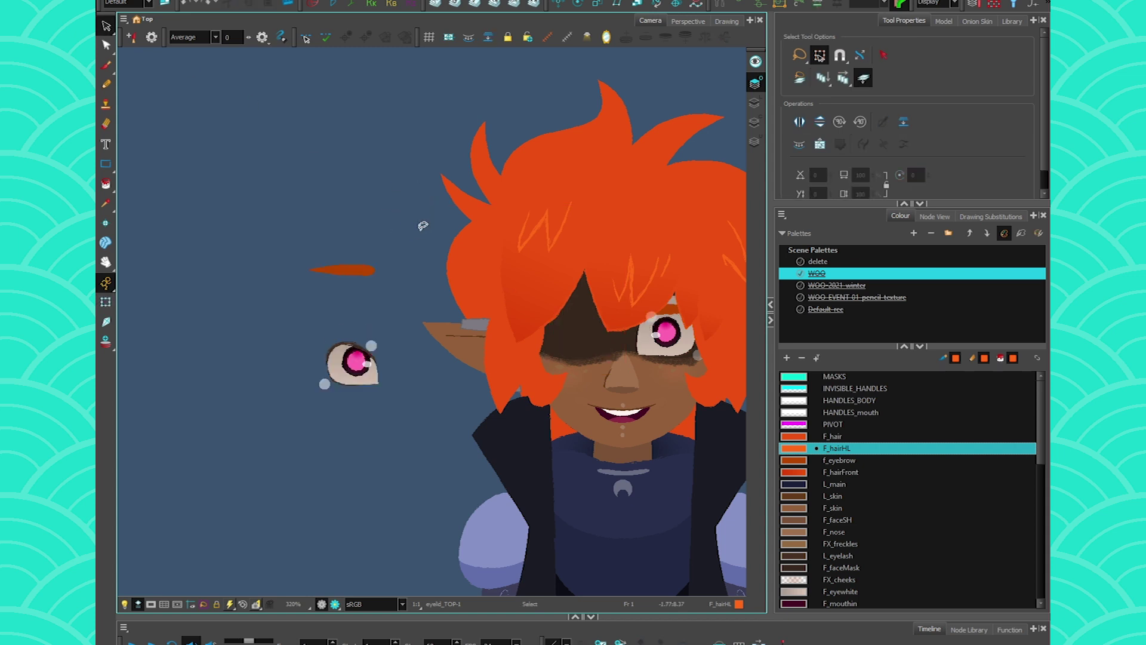
left_click(106, 302)
left_click(328, 354)
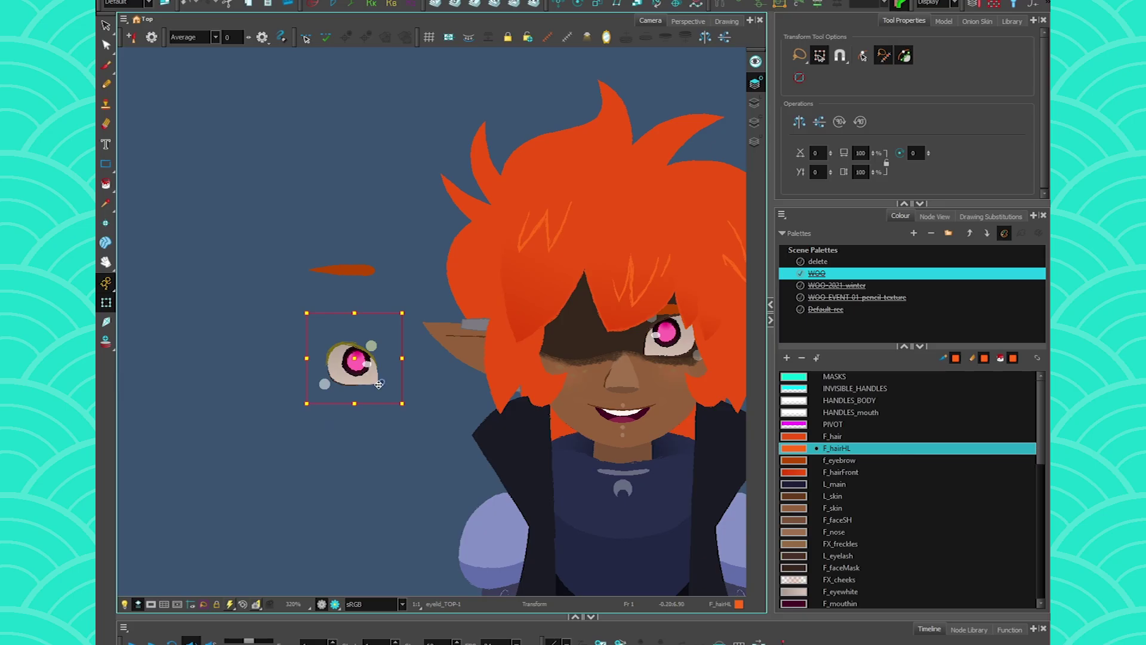
scroll(545, 395, "up", 5)
key("alt+2")
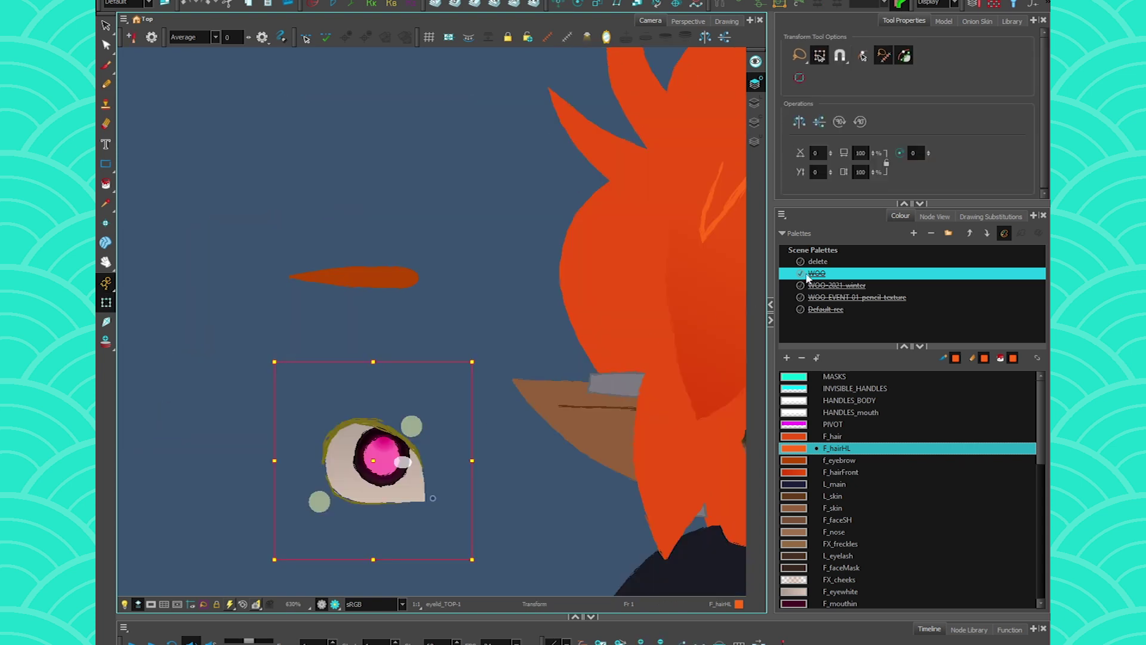
Locate the selected eyeshape-P peg in the node graph and give the graph more room beside the camera view
left_click(936, 217)
key("o")
left_click_drag(770, 379, 721, 378)
left_click_drag(509, 321, 394, 364)
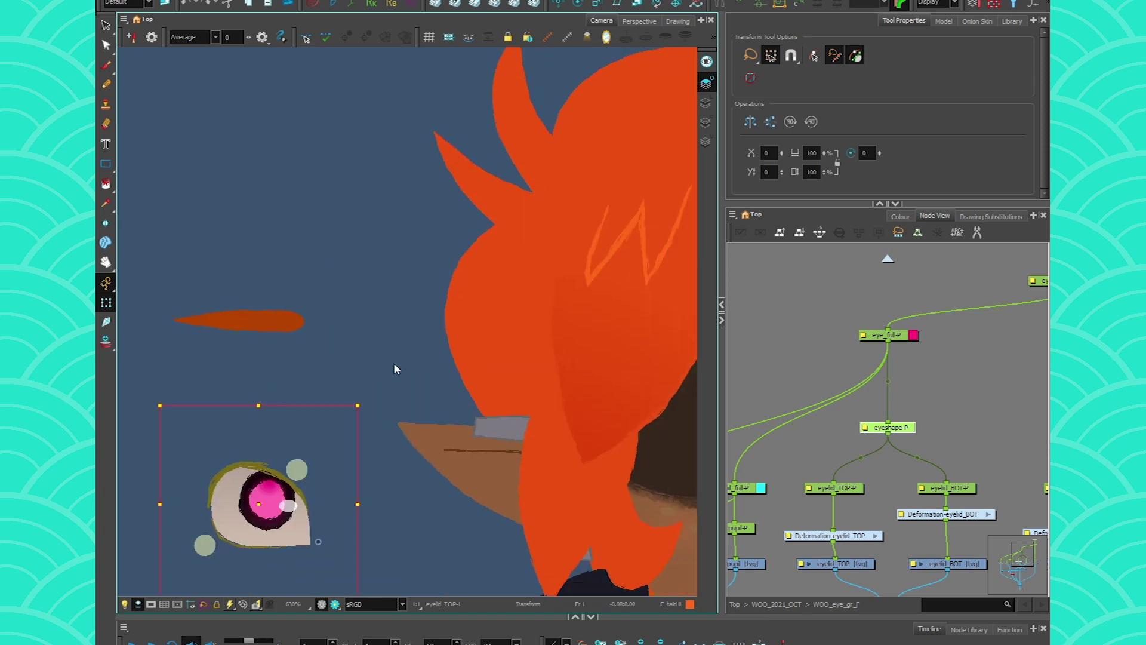
Undo the last two eye moves and clear the selection
key("ctrl+z")
key("ctrl+z")
left_click_drag(436, 495, 255, 447)
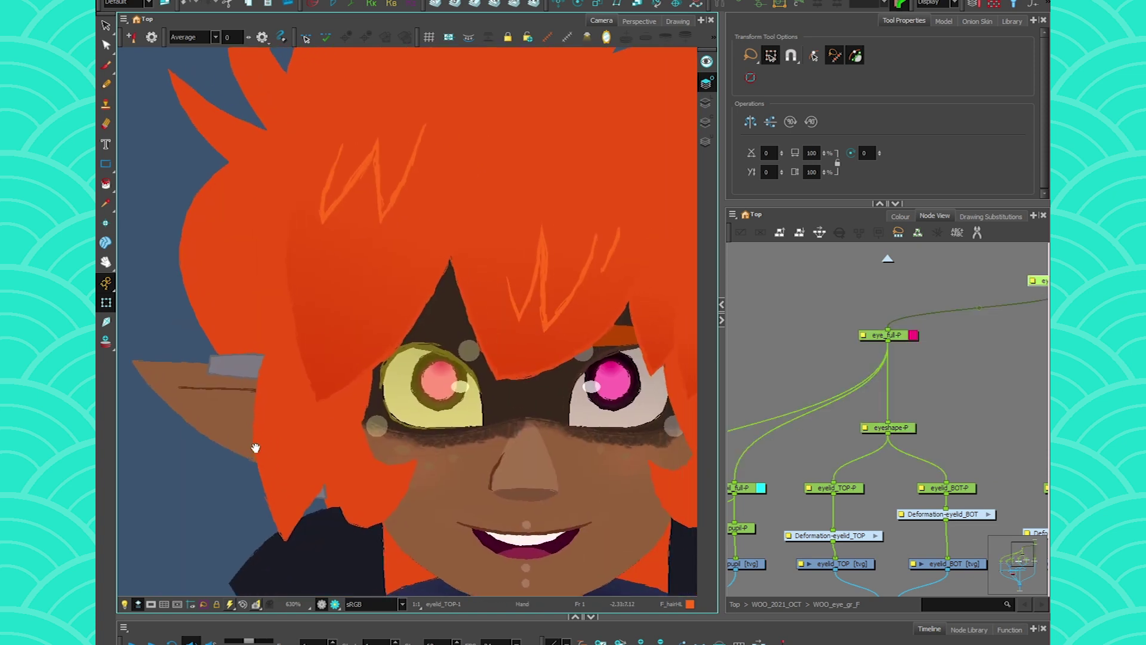
left_click(792, 359)
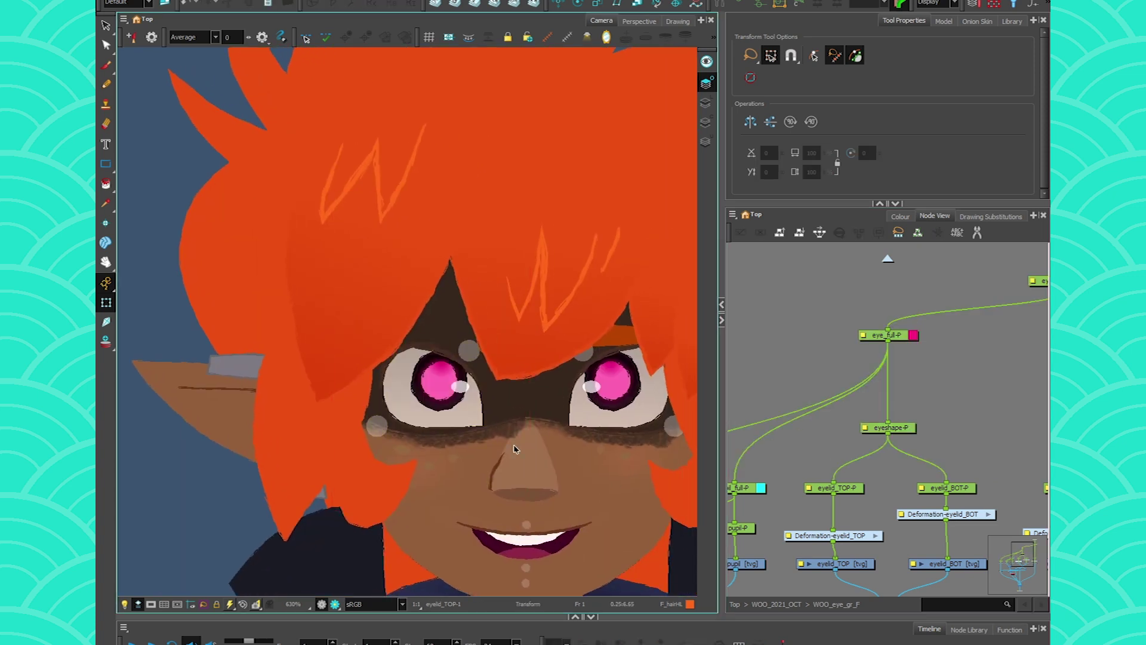
Select the upper eyelid, go up its hierarchy to the eyeshape-P peg and try moving the eye shape
left_click(407, 390)
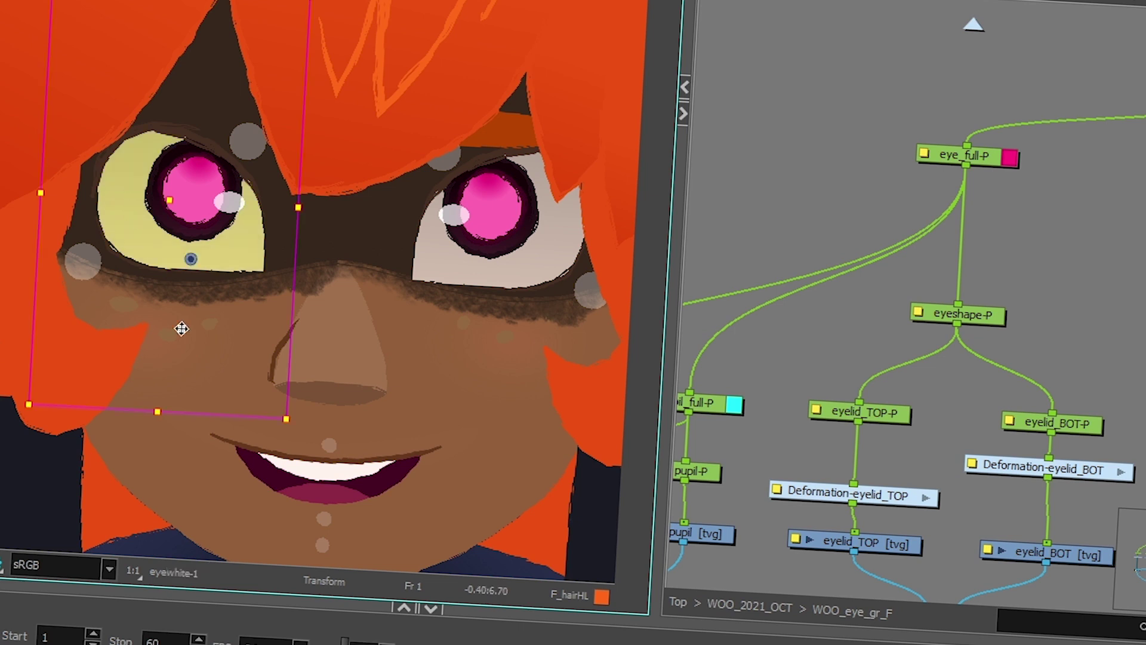
key("Escape")
left_click(146, 139)
key("b")
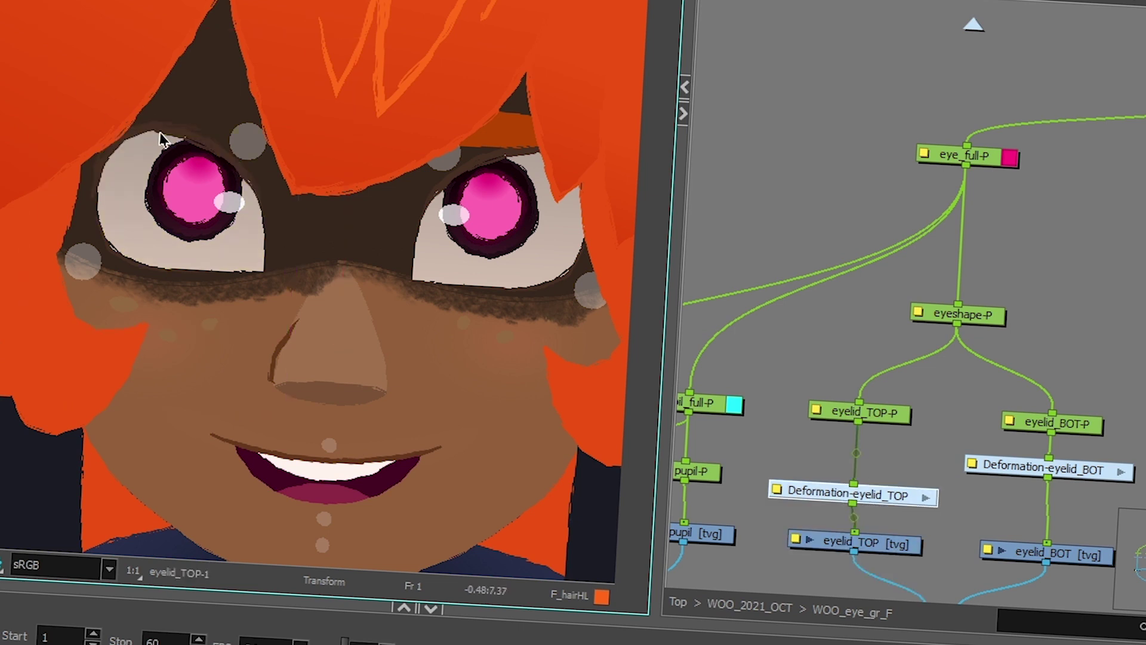
key("b")
key("b")
mouse_move(145, 167)
left_mouse_down()
mouse_move(244, 197)
mouse_move(113, 84)
mouse_move(179, 225)
mouse_move(153, 102)
mouse_move(138, 159)
left_mouse_up()
key("ctrl+z")
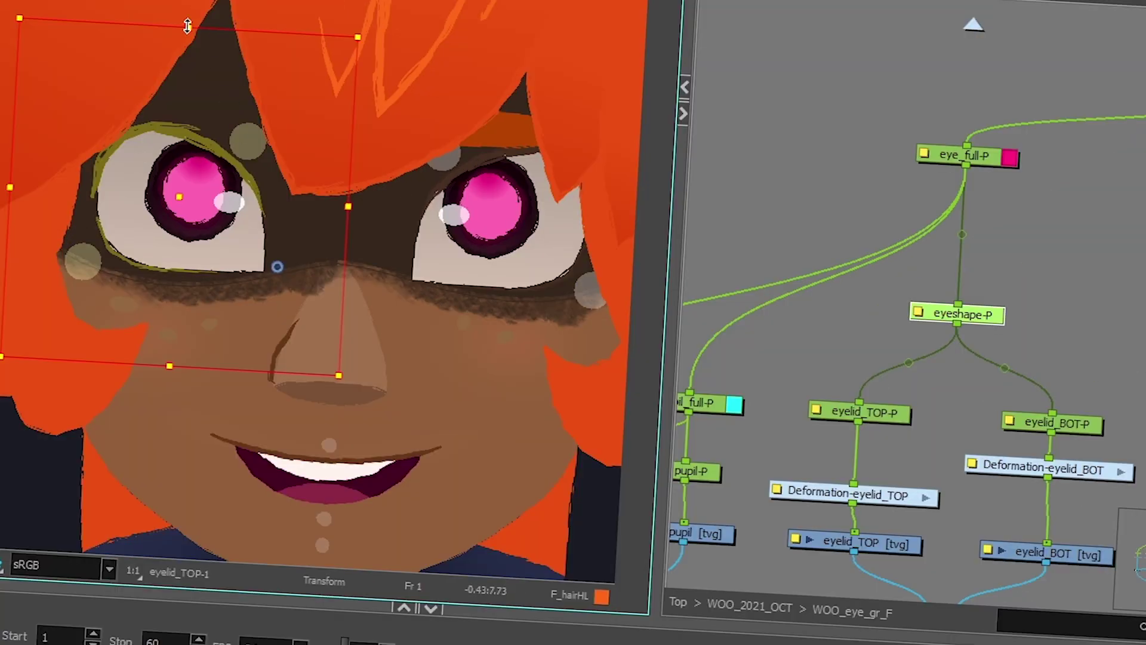
Try stretching the eye shape upward through the eyeshape-P peg and clear the selection
left_click_drag(187, 26, 187, 1)
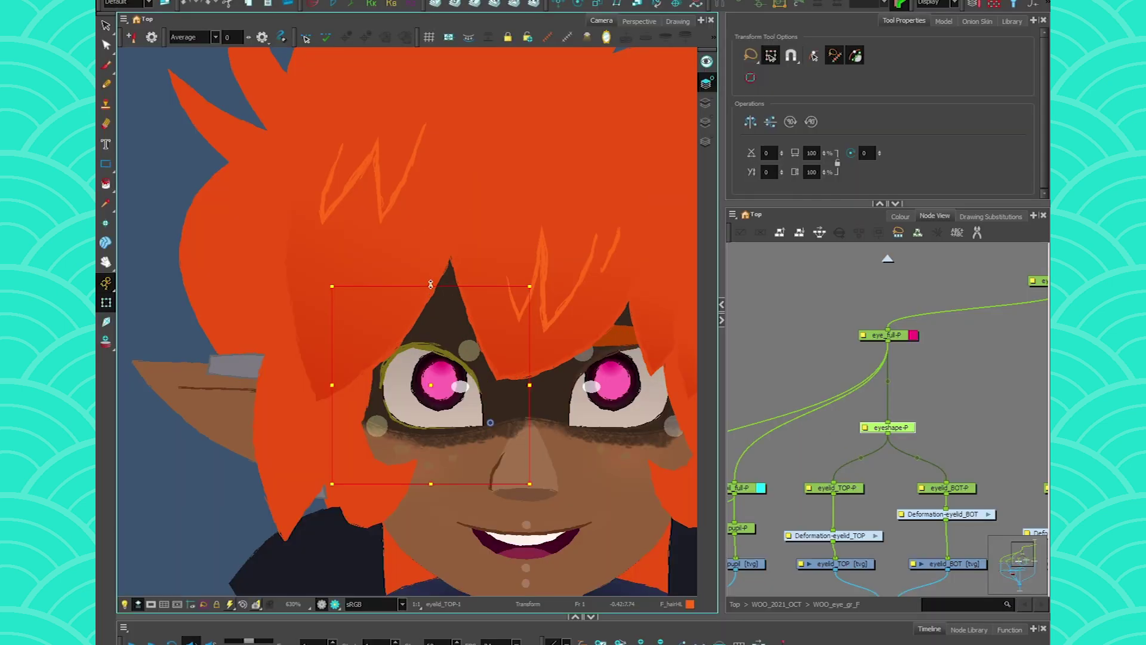
left_click_drag(428, 272, 429, 230)
right_click(429, 230)
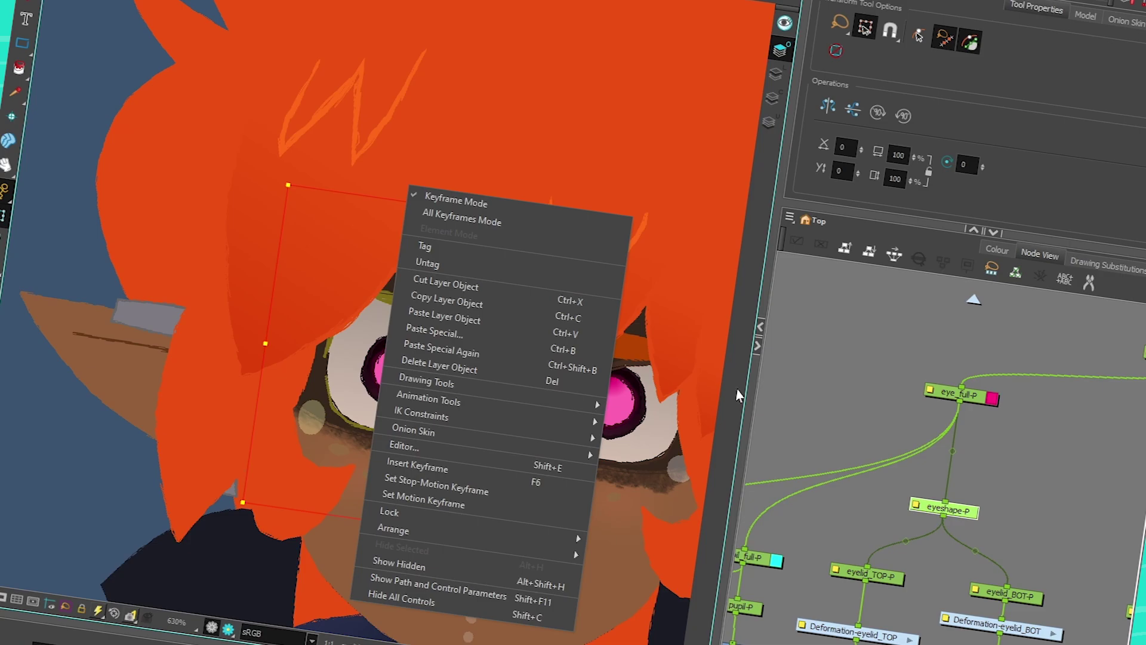
left_click(741, 359)
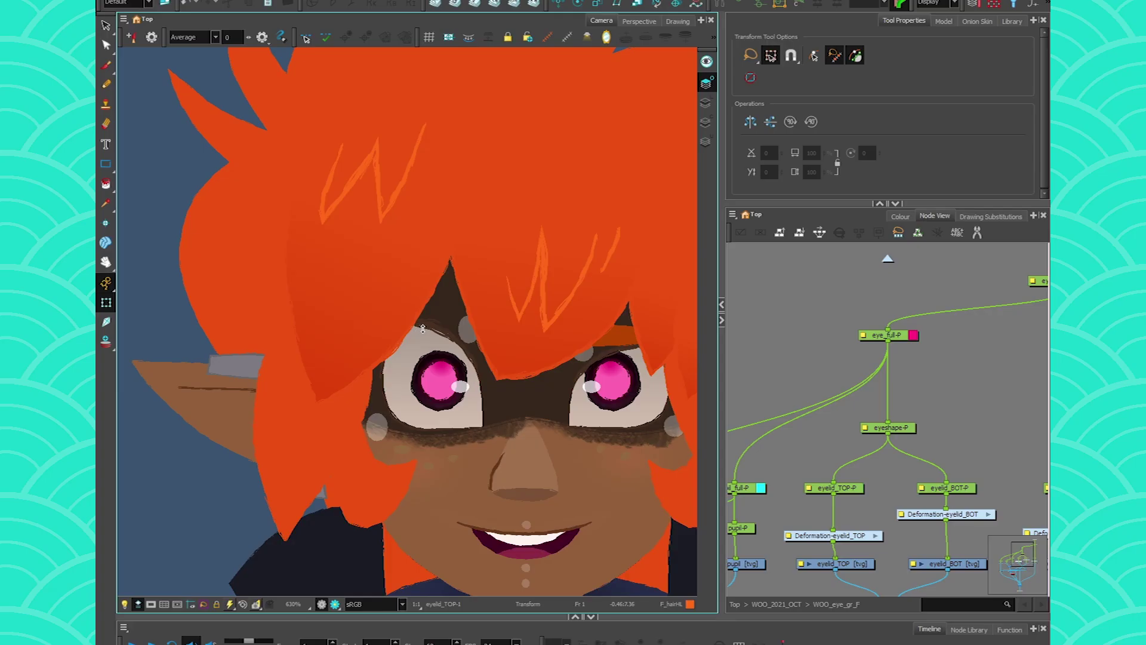
Select the eyelid_TOP-P peg and try moving only the upper eyelid, undoing each attempt
left_click(845, 490)
left_click_drag(425, 341, 422, 290)
key("ctrl+z")
left_click_drag(405, 365, 374, 355)
key("ctrl+z")
Select the eye_full-P peg and try moving and stretching the entire eye
left_click(888, 338)
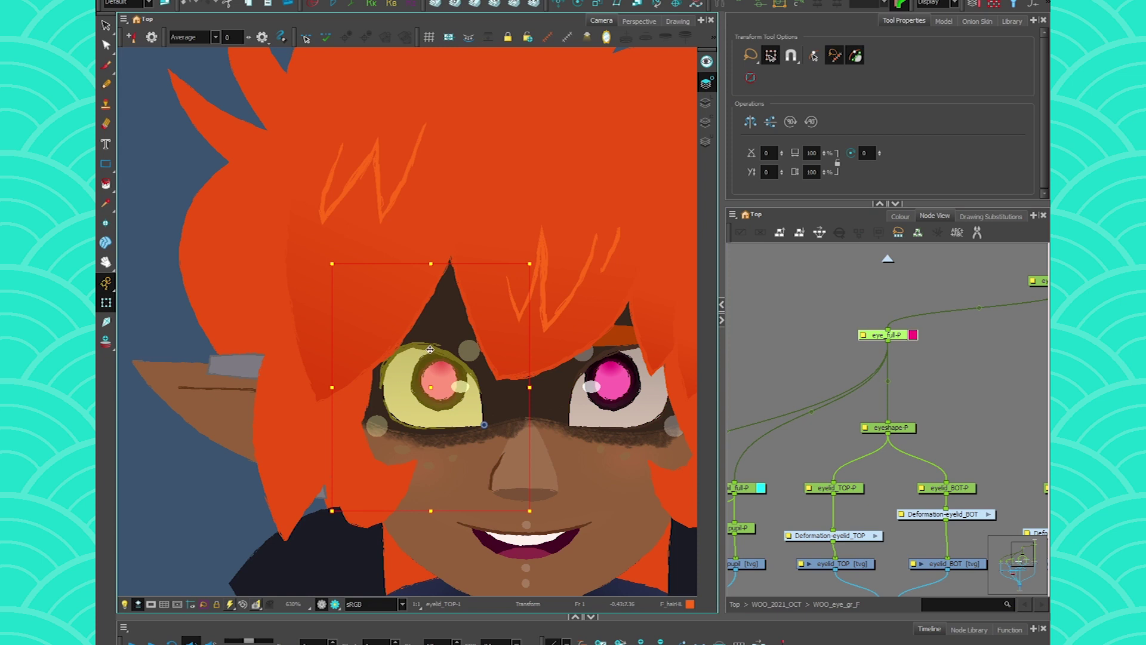
left_click_drag(429, 377, 446, 401)
left_click_drag(446, 287, 423, 227)
key("ctrl+z")
Select the eyebrow's peg in the node graph, undo the eyebrow's upward move and clear the selection
left_click_drag(889, 350, 800, 402)
left_click(975, 540)
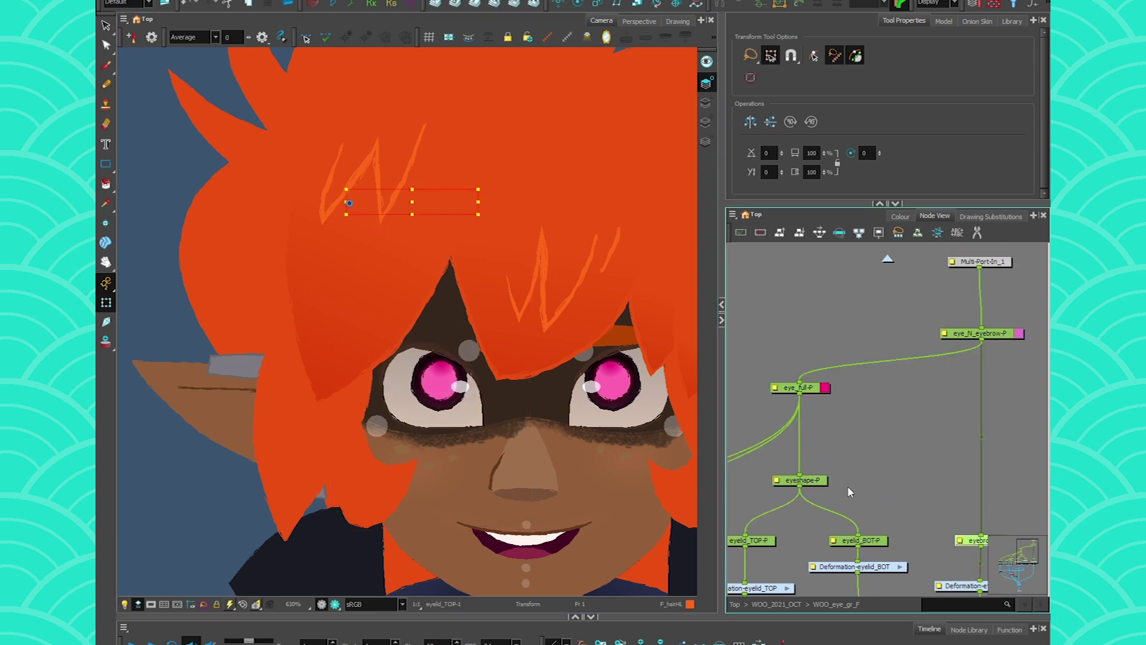
key("ctrl+z")
left_click(932, 530)
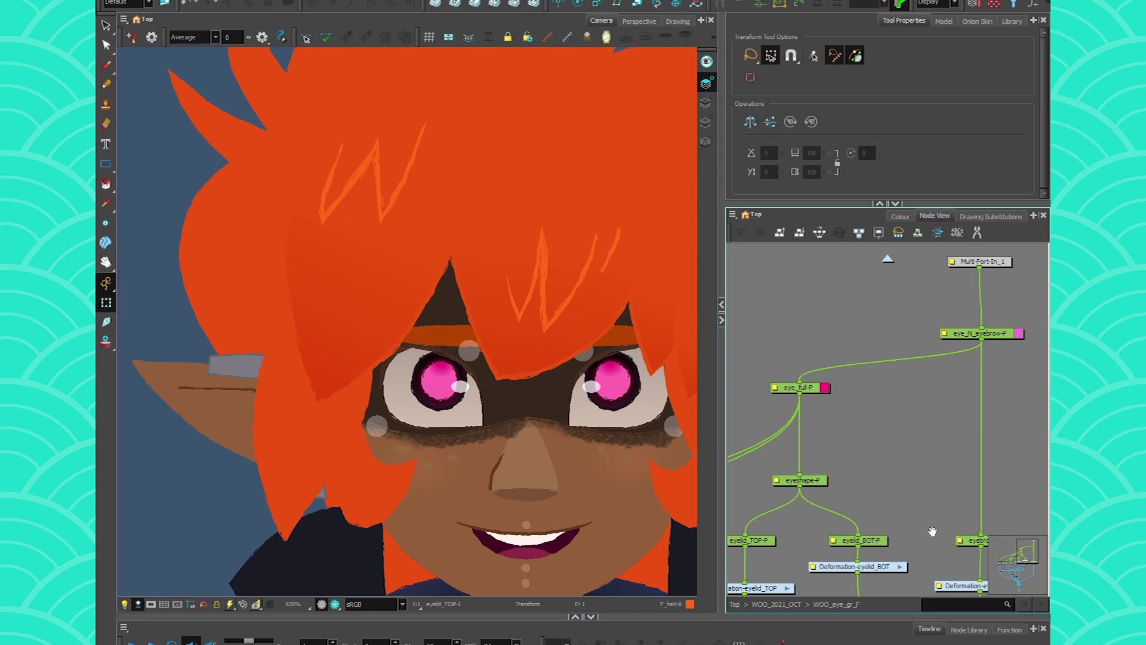
Select the eyebrow-P peg and try moving the eyebrow and rotating its inner end down, undoing each attempt
left_click_drag(932, 530, 894, 505)
left_click(935, 515)
left_click_drag(454, 338, 444, 347)
key("ctrl+z")
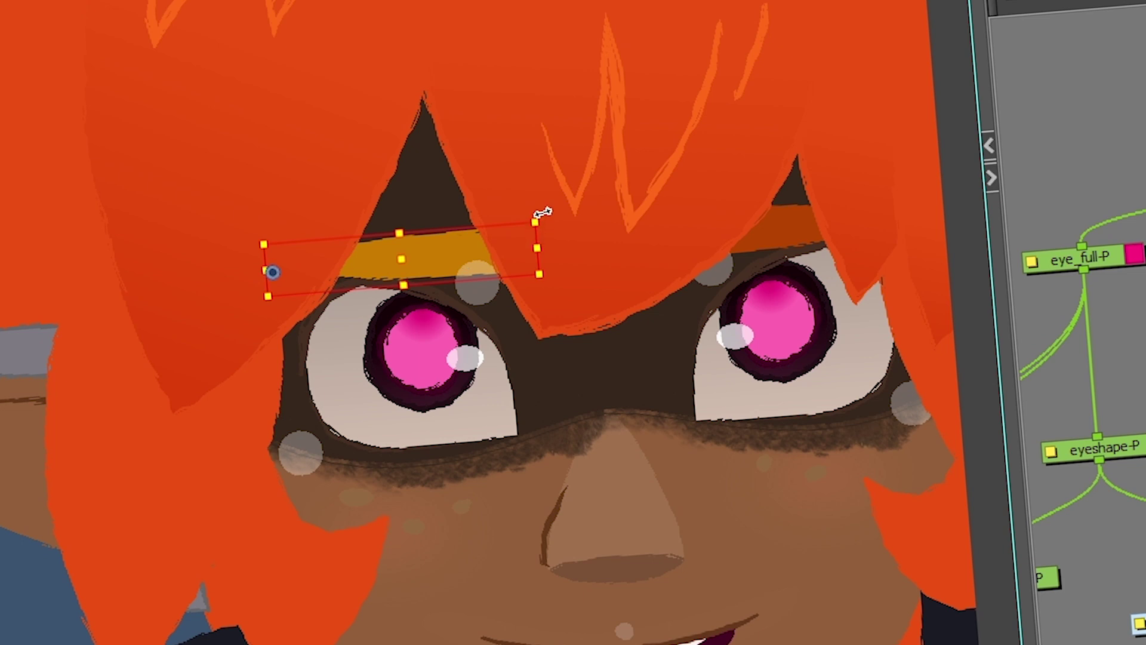
left_click_drag(542, 199, 550, 284)
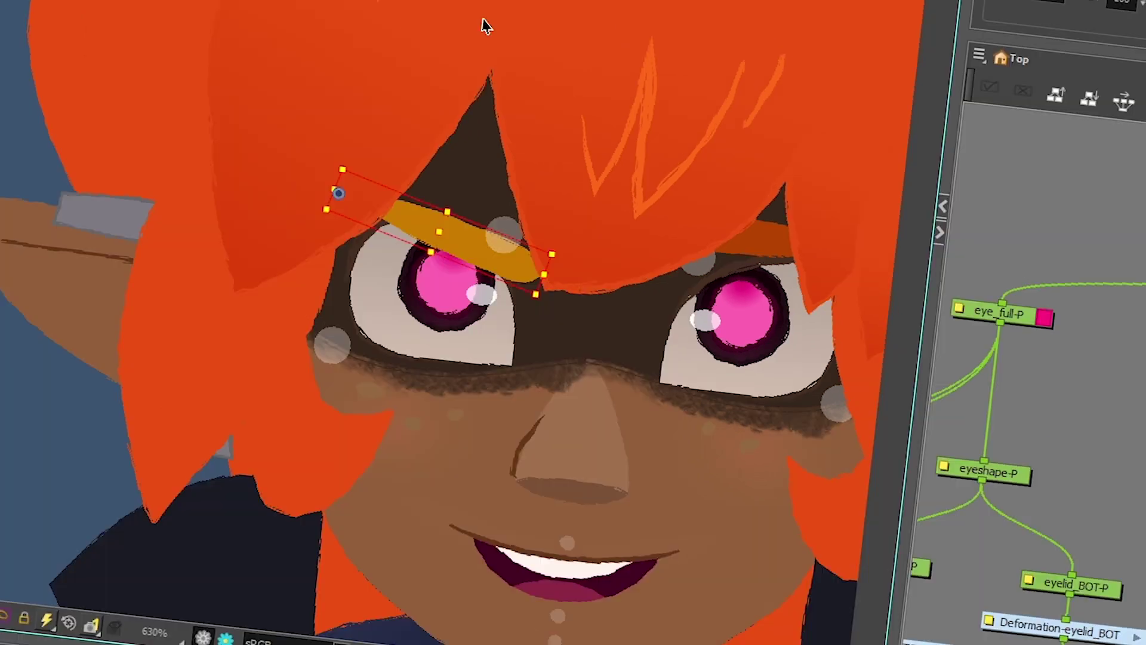
key("ctrl+z")
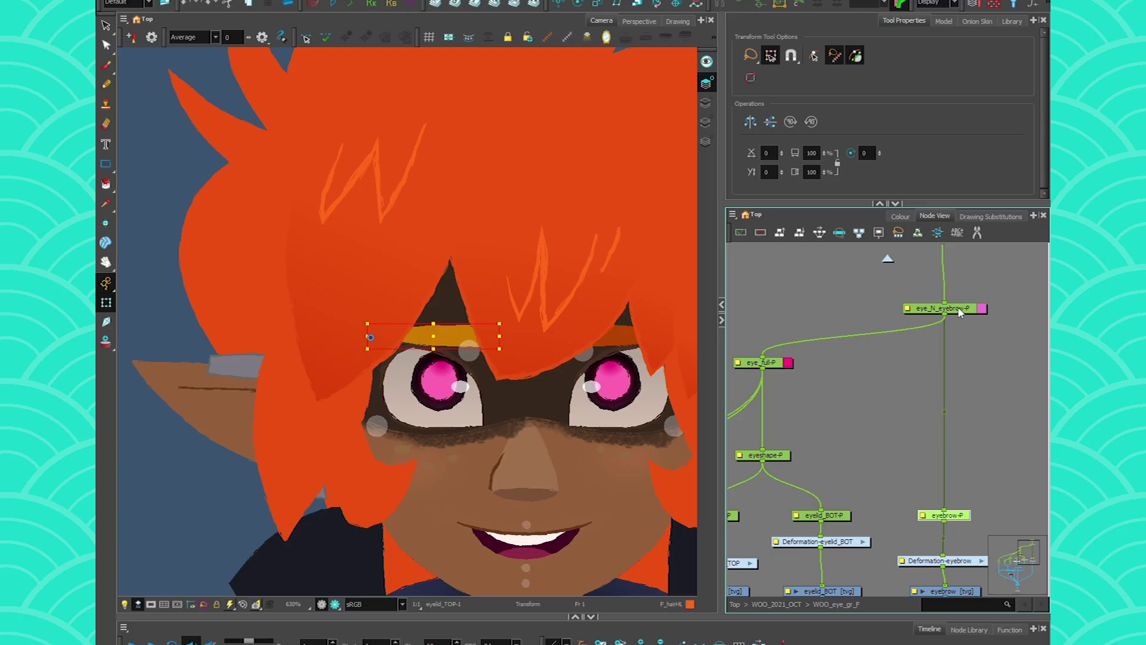
left_click(1110, 128)
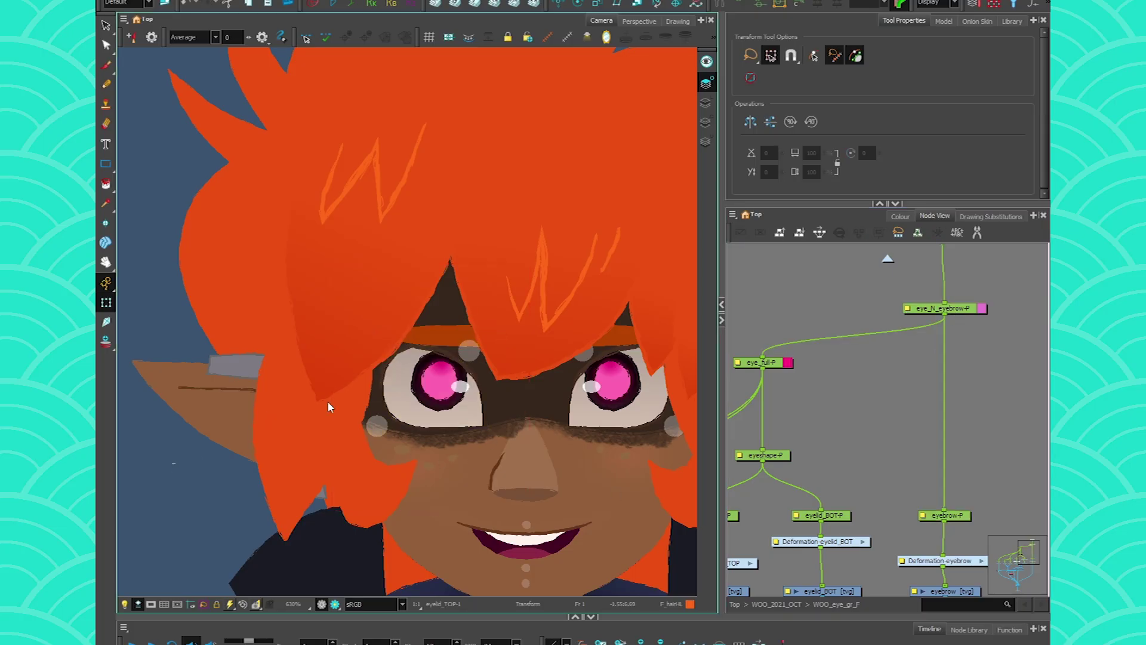
Select the pupil highlight and examine the separate pupilHL-P and pupil-P pegs in the node graph
left_click(448, 391)
left_click(459, 387)
left_click_drag(773, 476, 997, 414)
left_click_drag(832, 414, 913, 368)
left_click(843, 452)
left_click(926, 453)
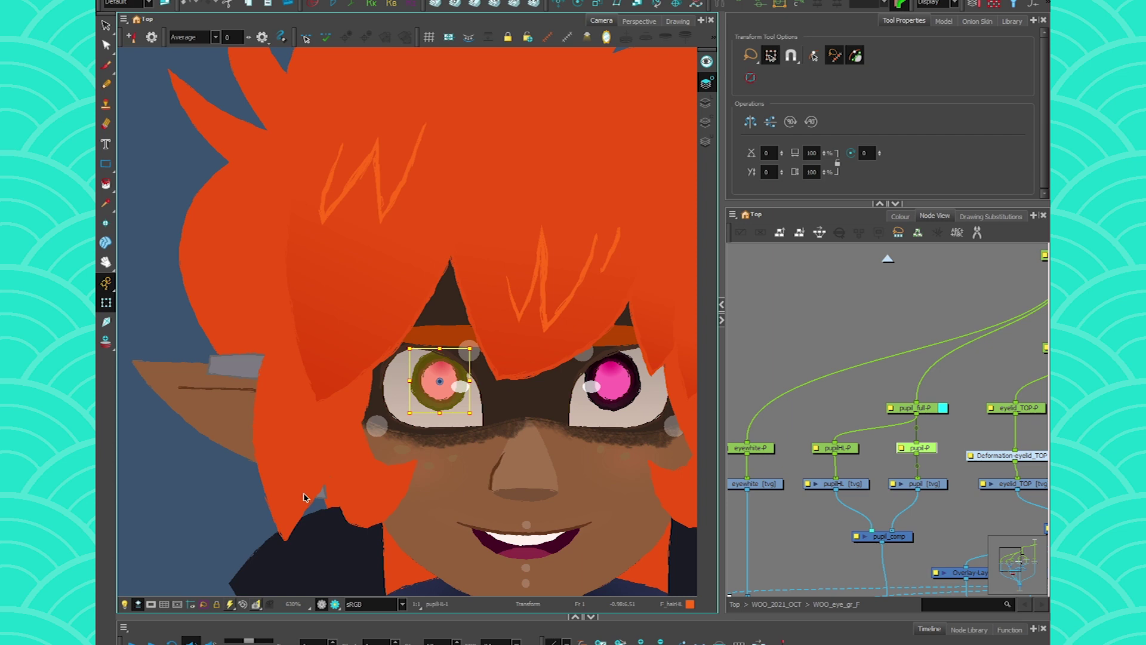
Try moving the other eye's pupil highlight to the opposite side of its pupil
left_click(590, 387)
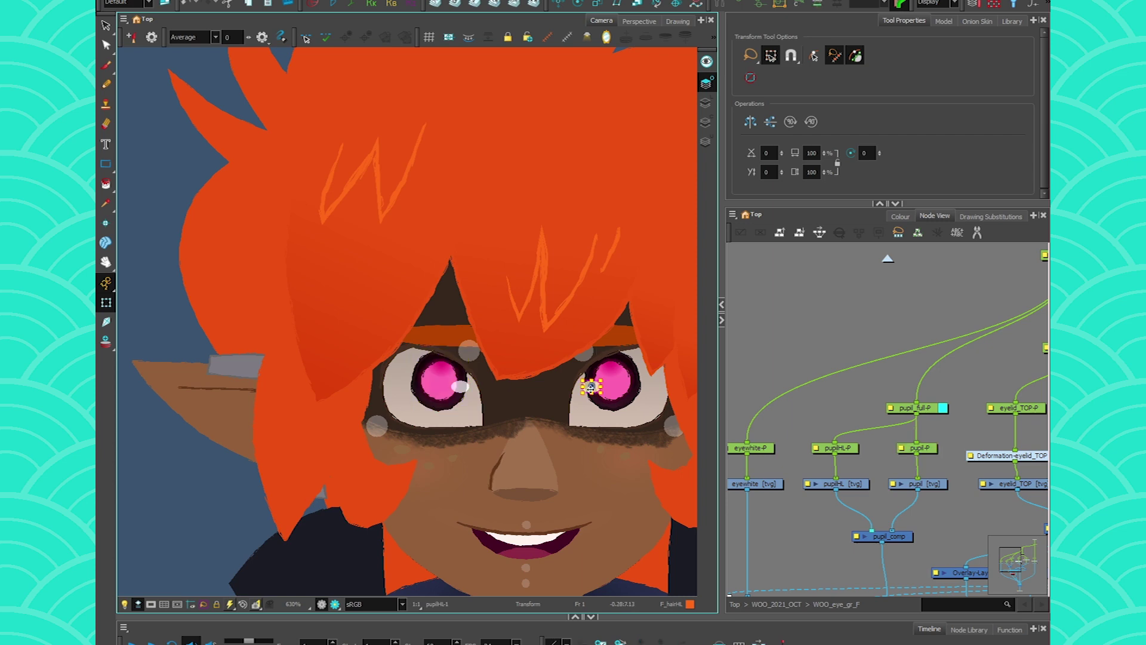
left_click_drag(592, 388, 635, 390)
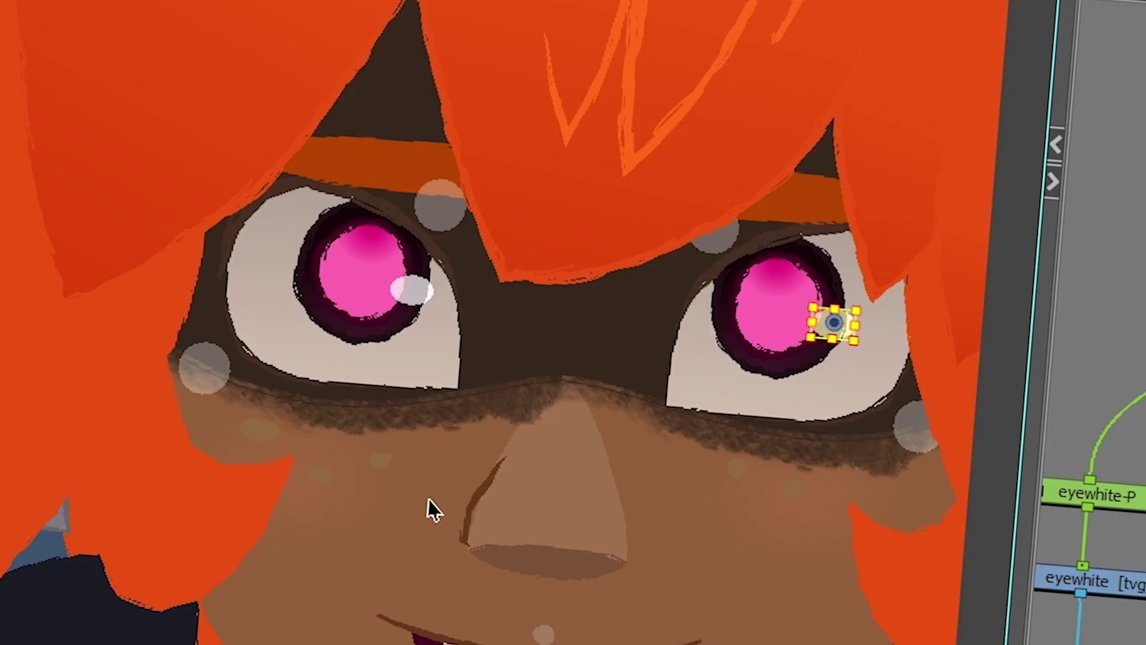
Move the first eye's pupil and highlight together slightly down through the pupil_full-P peg and clear the selection
left_click(398, 320)
left_click_drag(374, 42, 362, 135)
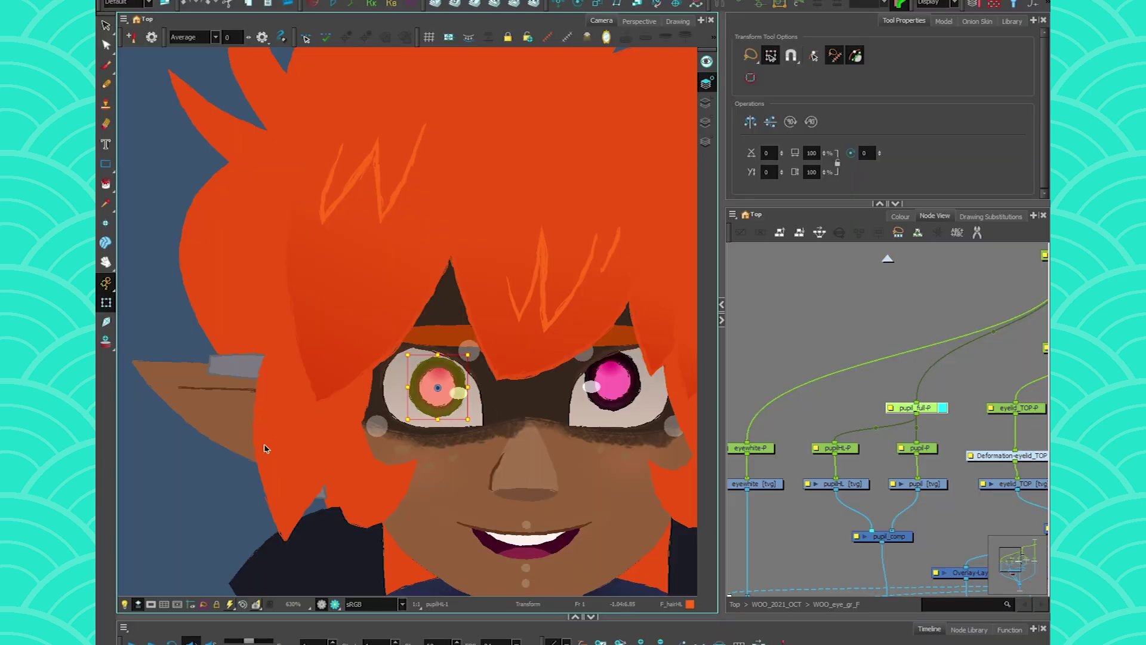
left_click(190, 473)
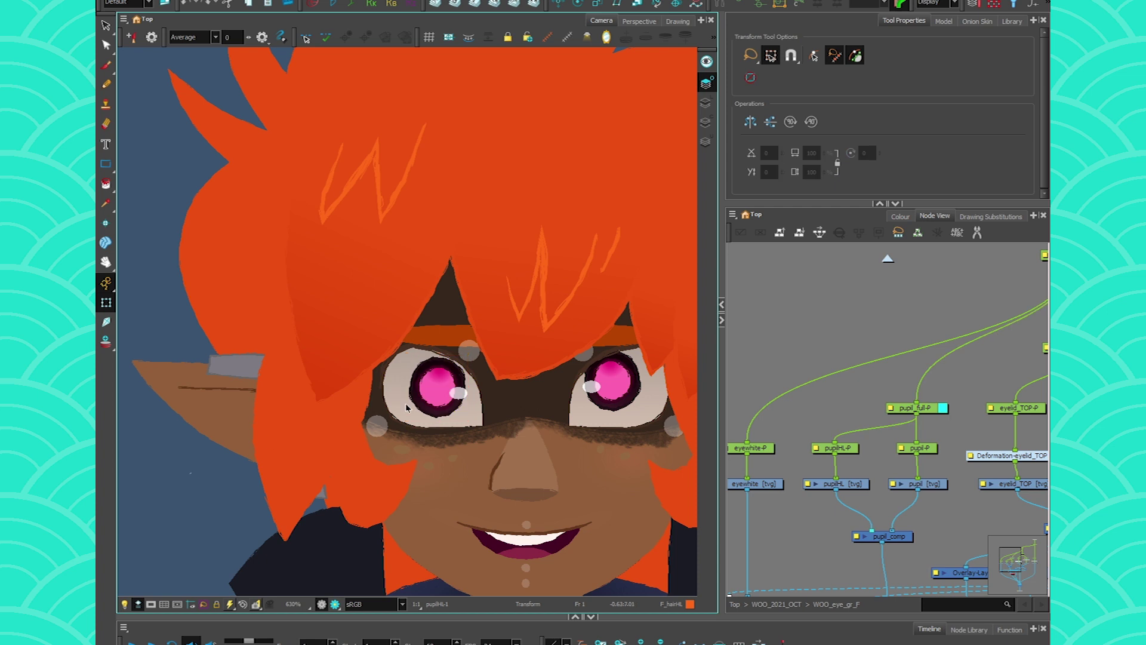
Select the pupil without its highlight through the pupil-P peg and try moving and enlarging it
left_click(434, 385)
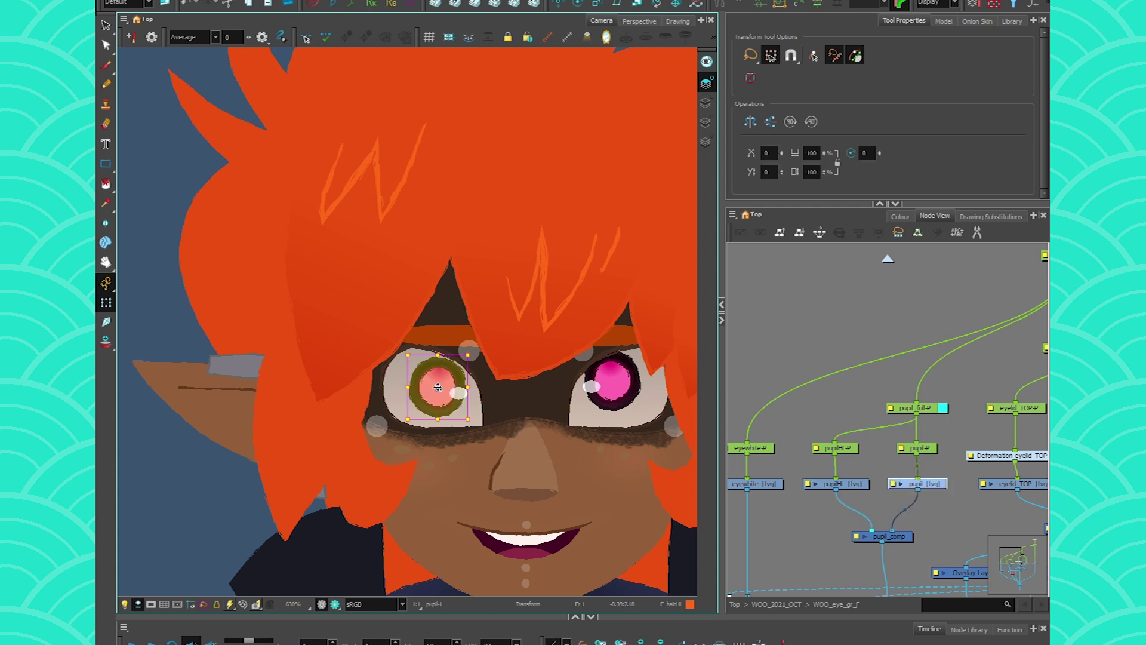
key("b")
left_click_drag(421, 399, 432, 403)
key("ctrl+z")
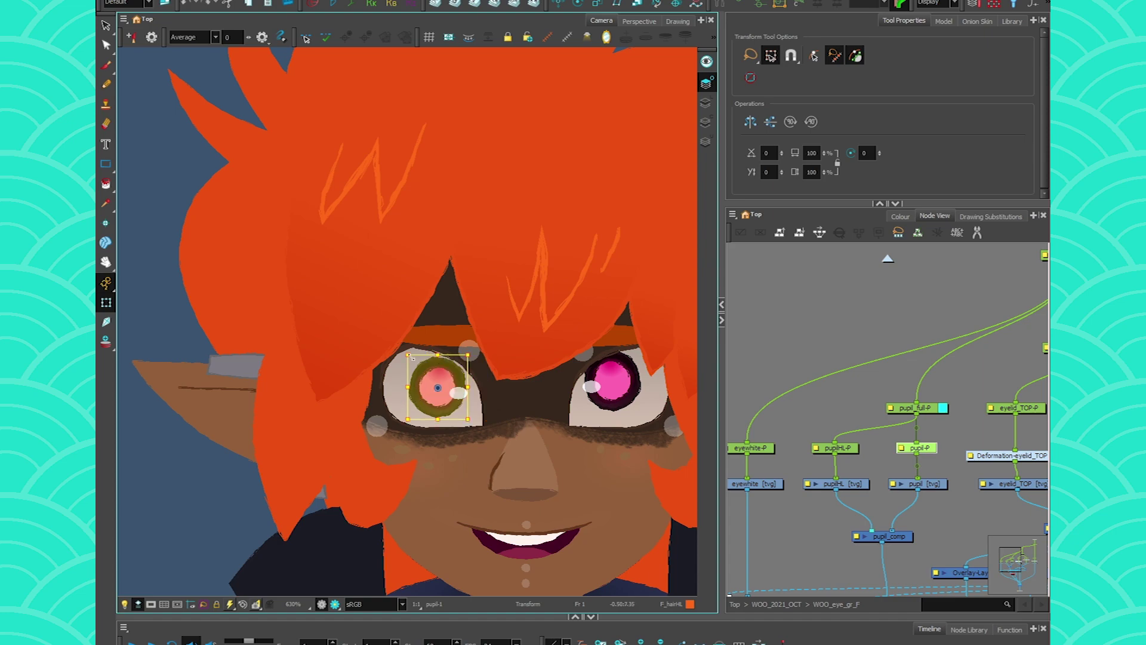
left_click_drag(407, 356, 364, 299)
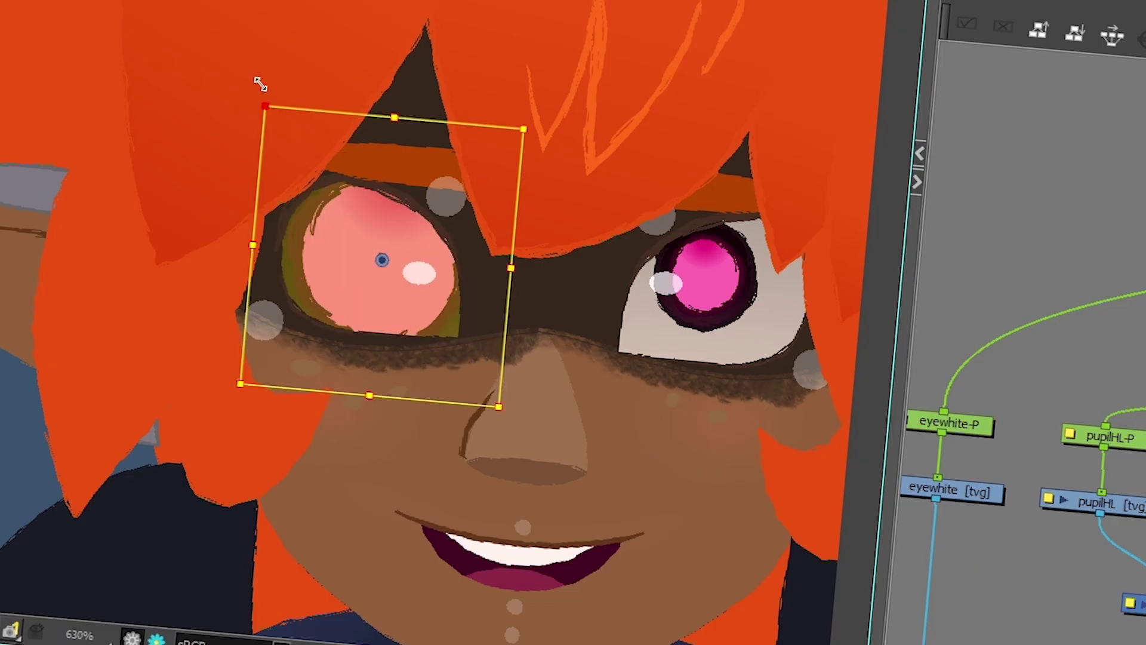
left_click_drag(260, 84, 331, 195)
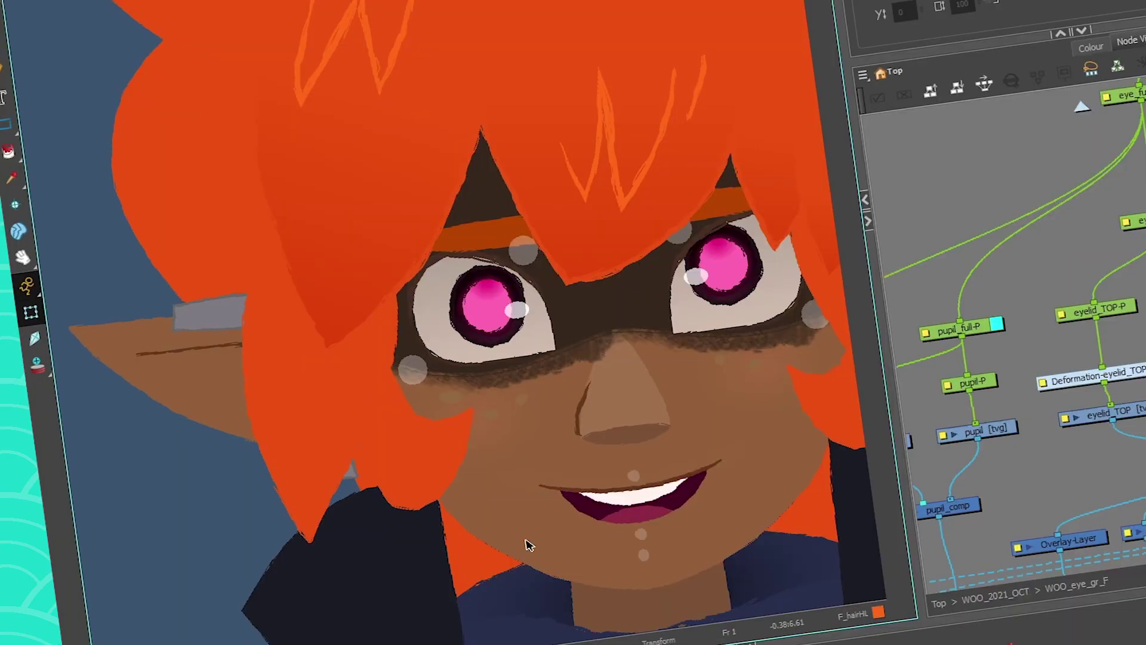
Select the shadow under the nose and try moving it down off the nose
left_click(624, 397)
scroll(706, 490, "up", 2)
left_click_drag(584, 352, 503, 298)
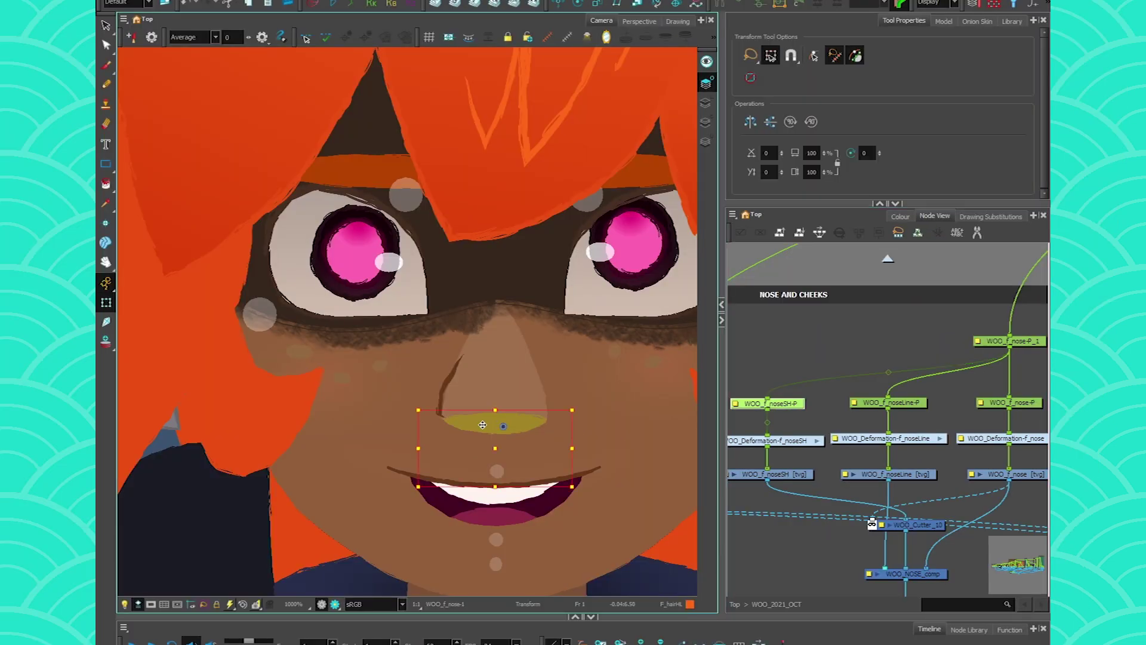
left_click(477, 471)
mouse_move(477, 471)
left_mouse_down()
mouse_move(478, 390)
mouse_move(474, 451)
mouse_move(472, 427)
mouse_move(432, 426)
left_mouse_up()
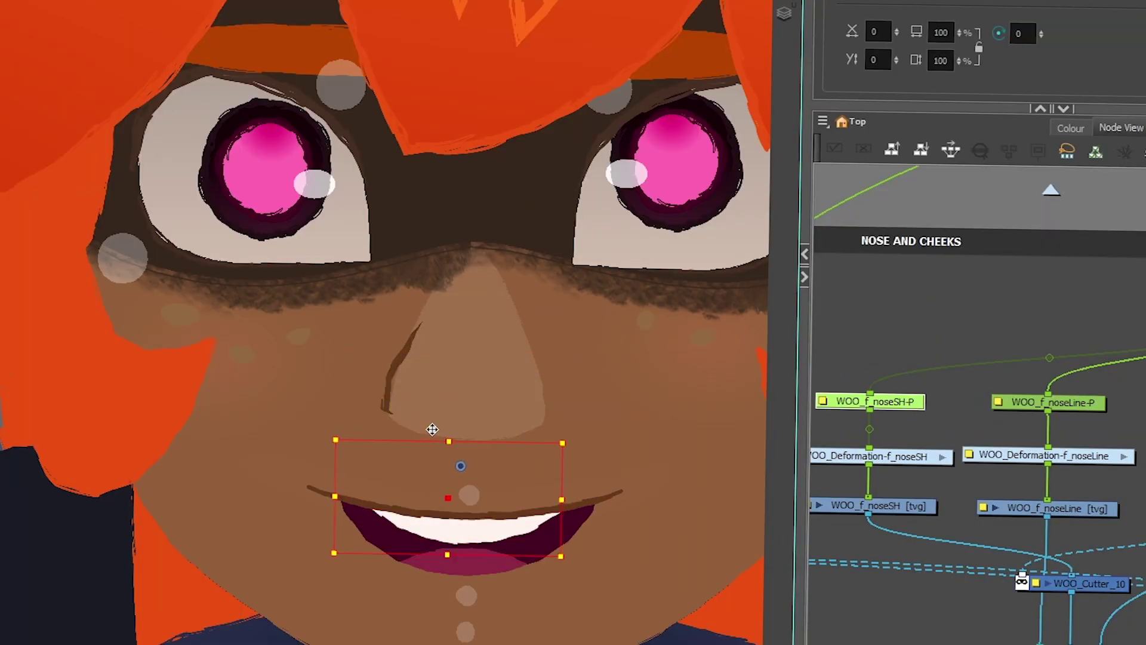
key("ctrl+z")
Select the cheek, the face skin and the nose line one after another to inspect the separate nose and cheek drawings
left_click(346, 386)
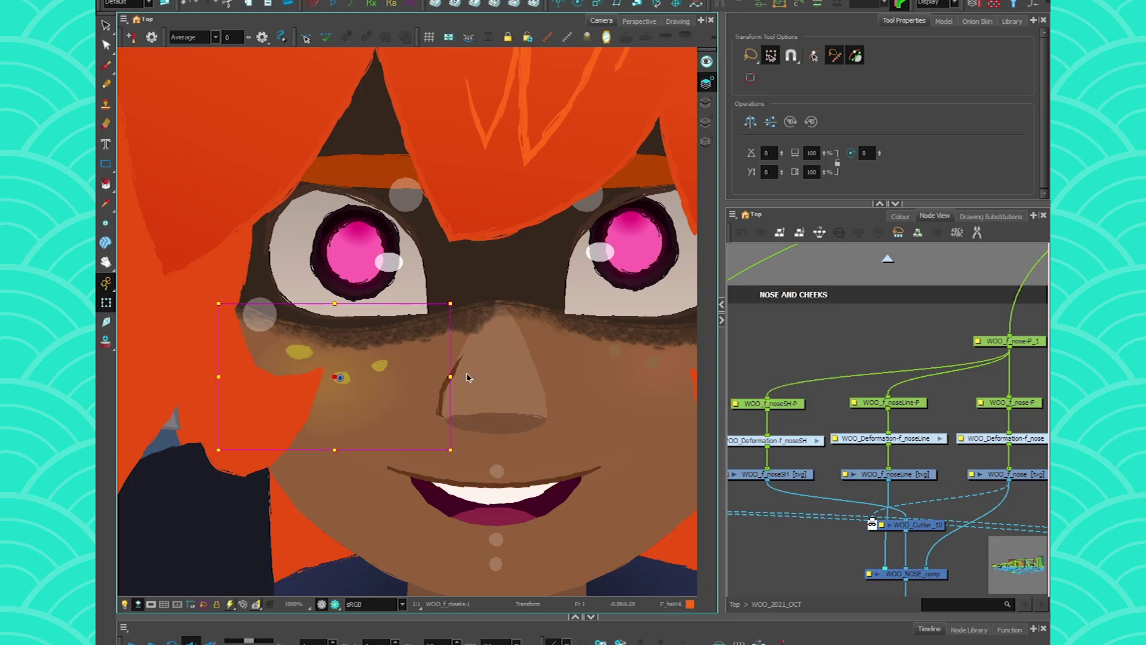
left_click(467, 377)
left_click(449, 380)
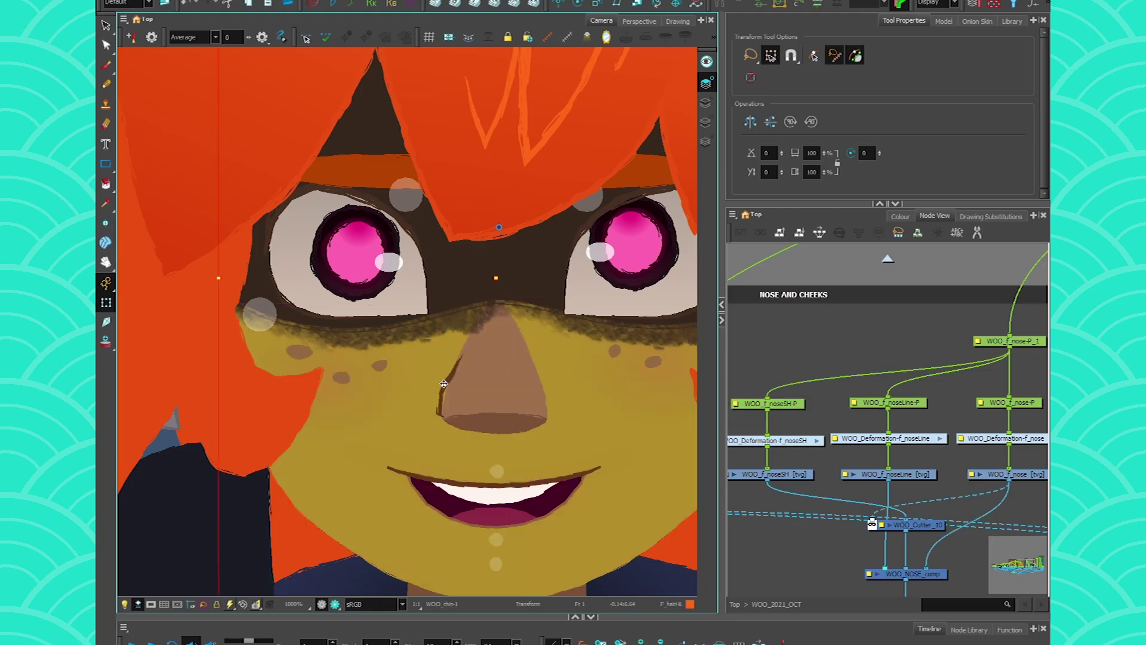
left_click(445, 394)
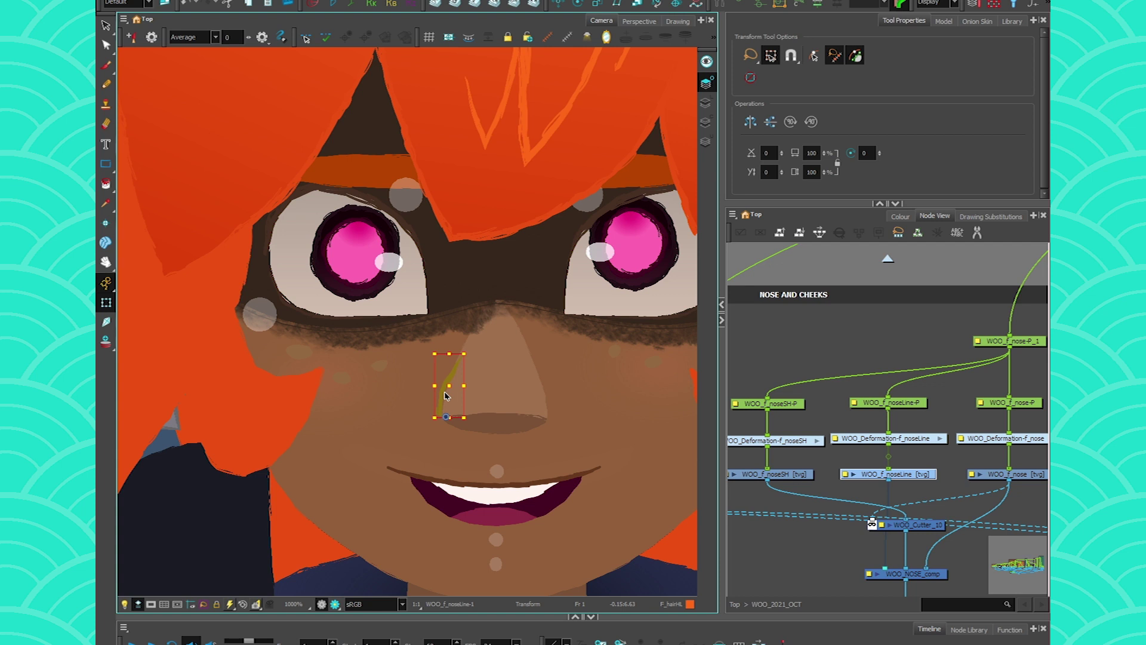
scroll(444, 394, "down", 2)
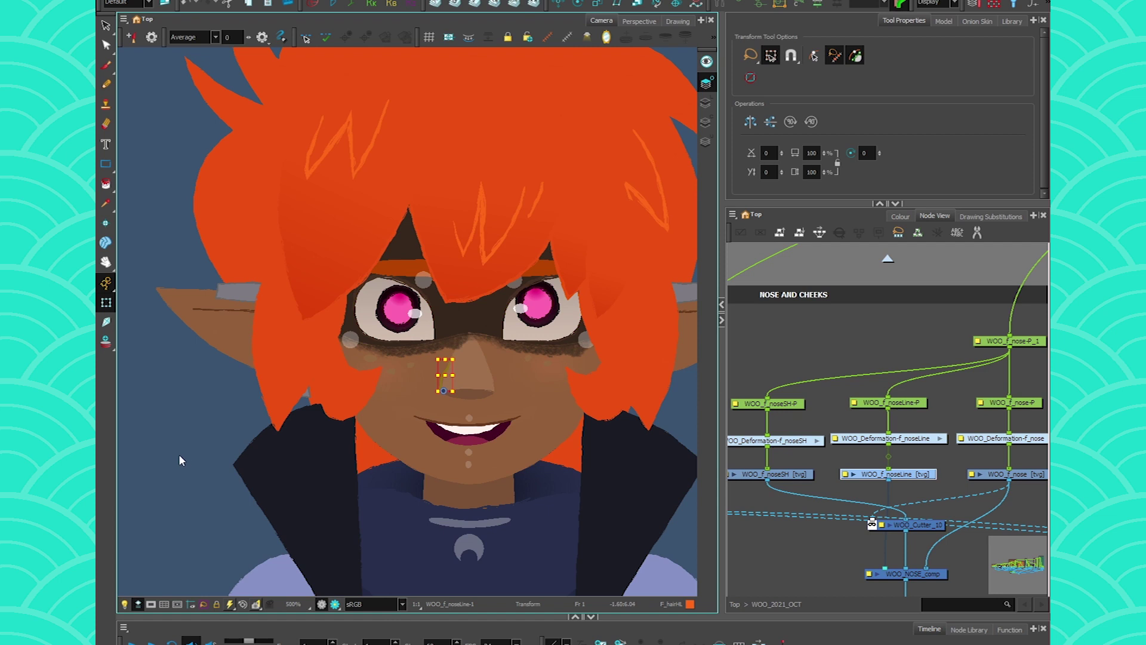
Select the upper lip and the other eye's pupil to check which face parts they belong to
left_click(451, 429)
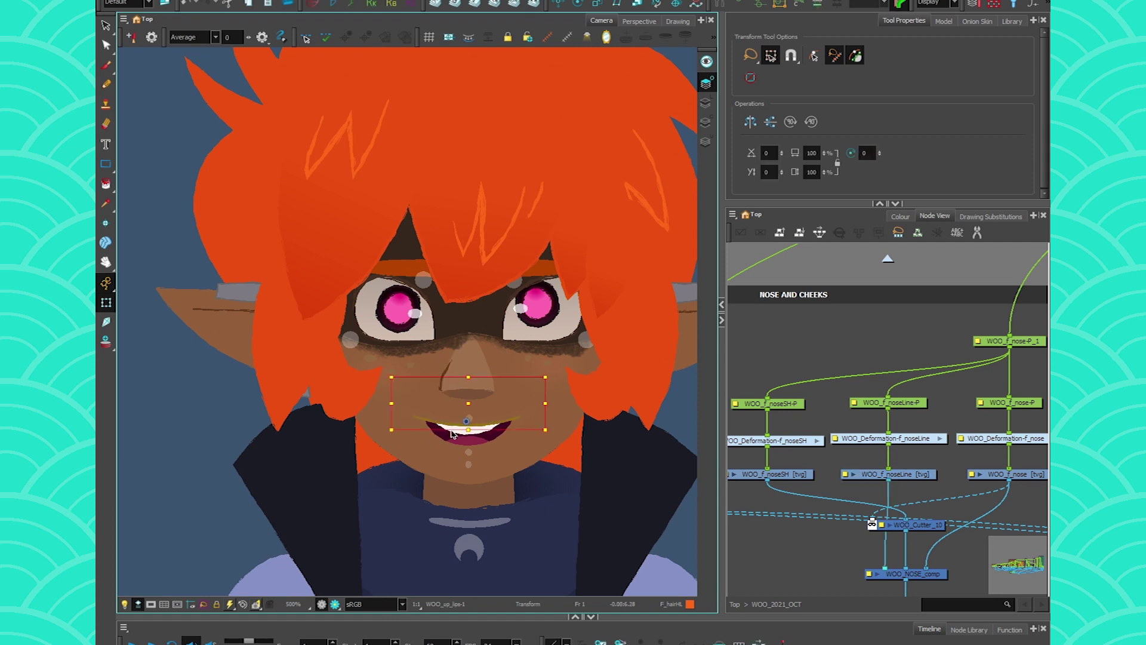
left_click(512, 315)
left_click(808, 295)
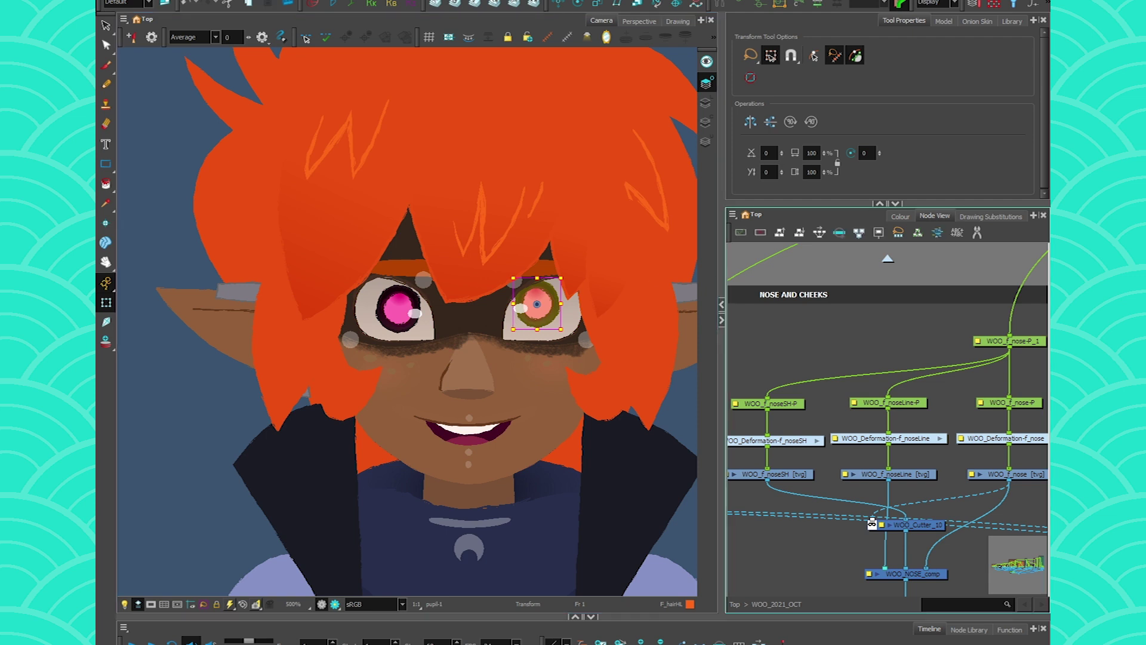